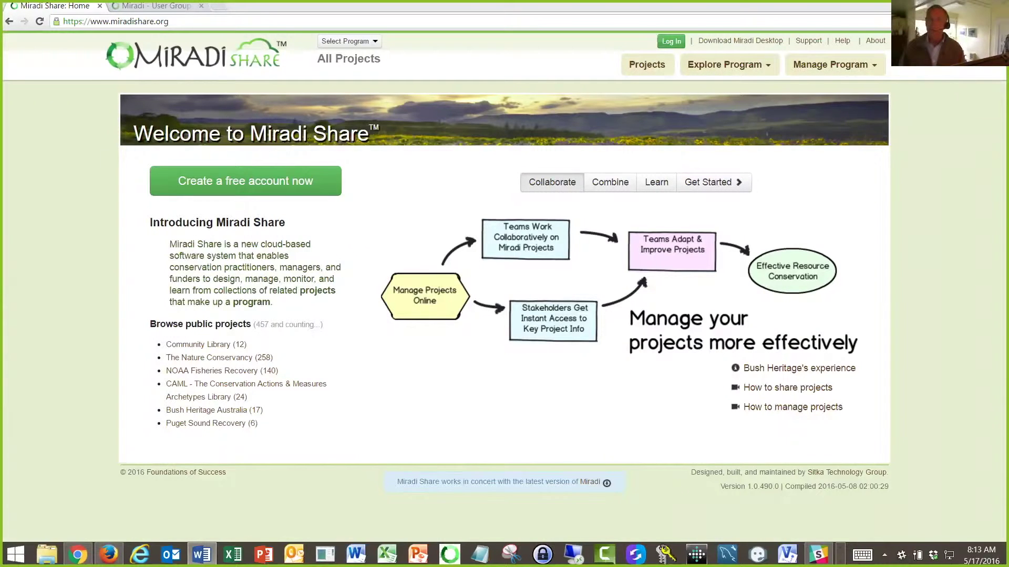
# View the home page's Combine, Learn and Get Started sections, and open the help page.
pyautogui.click(181, 22)
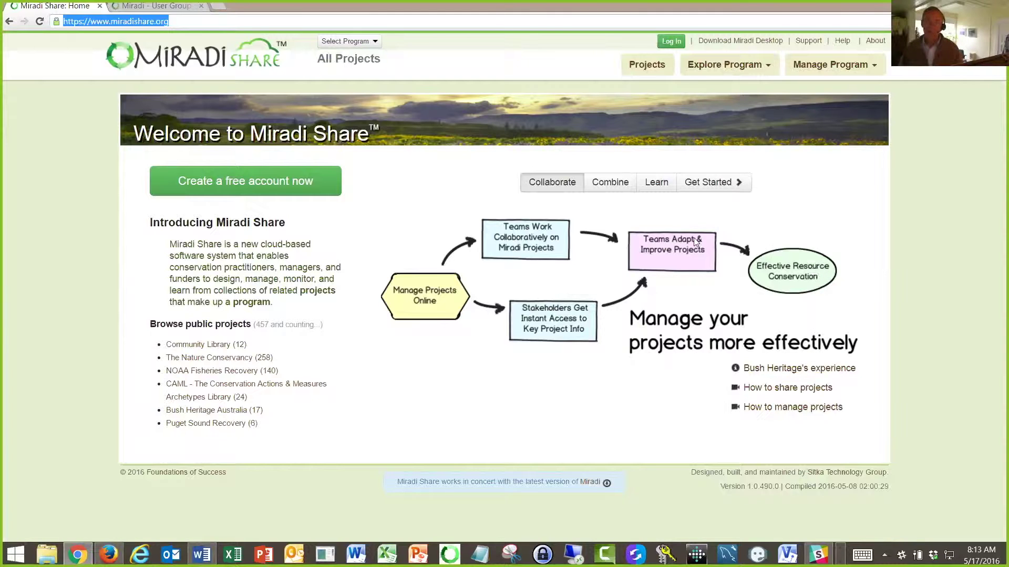
pyautogui.click(620, 190)
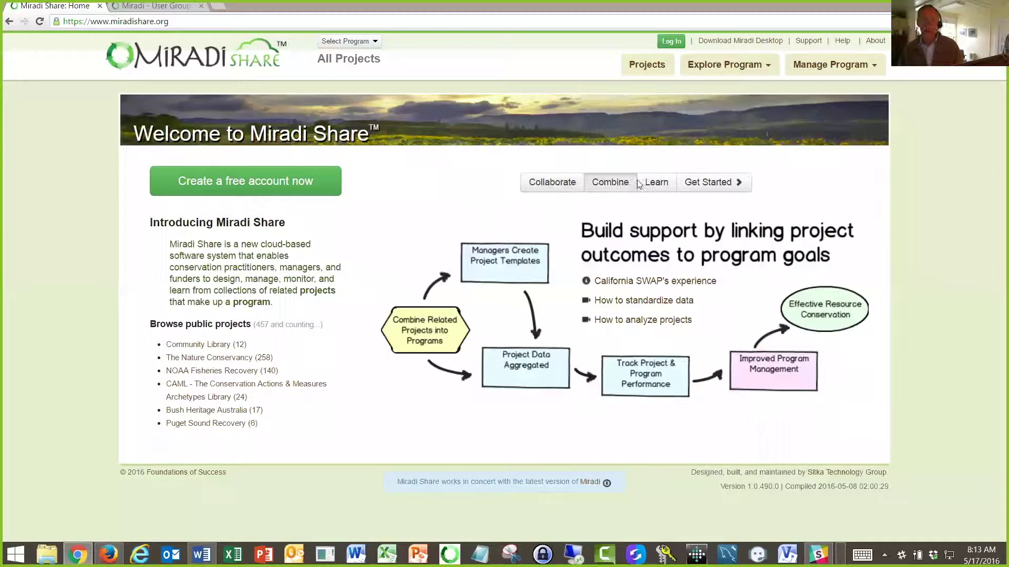
pyautogui.click(656, 188)
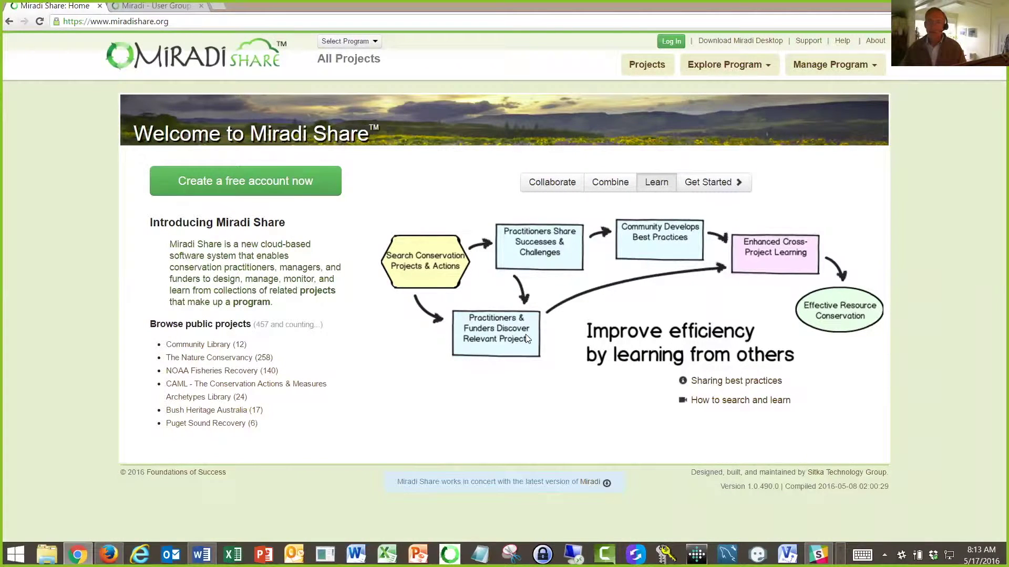
pyautogui.click(705, 182)
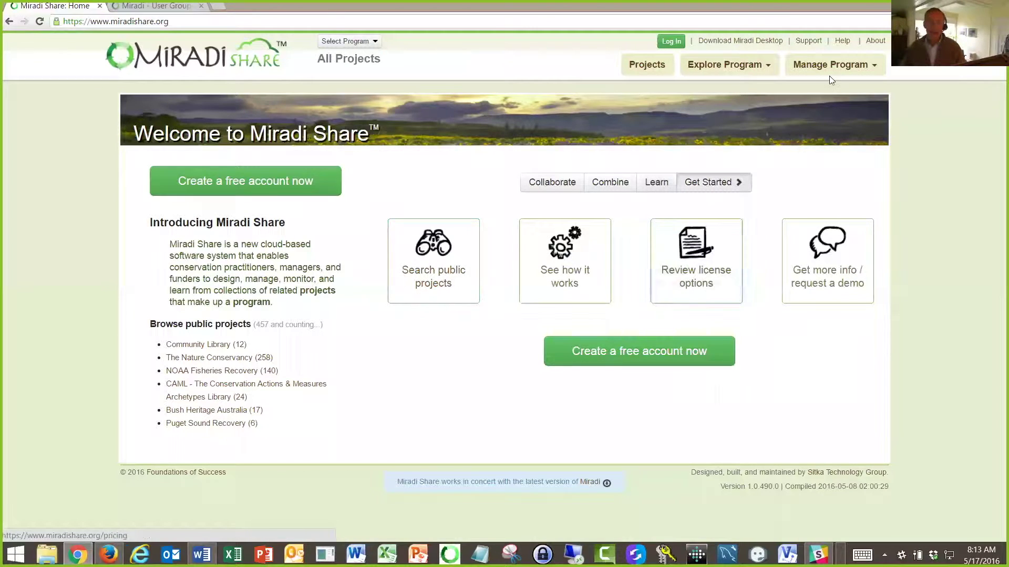
pyautogui.click(840, 41)
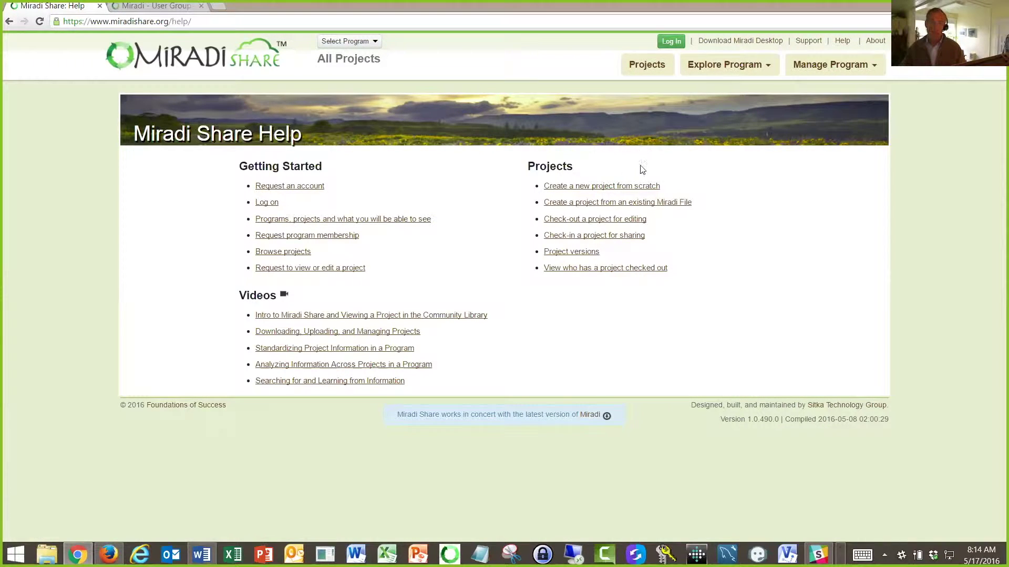
# Open the list of projects for all programs and look through its first page down to the entry count.
pyautogui.click(649, 67)
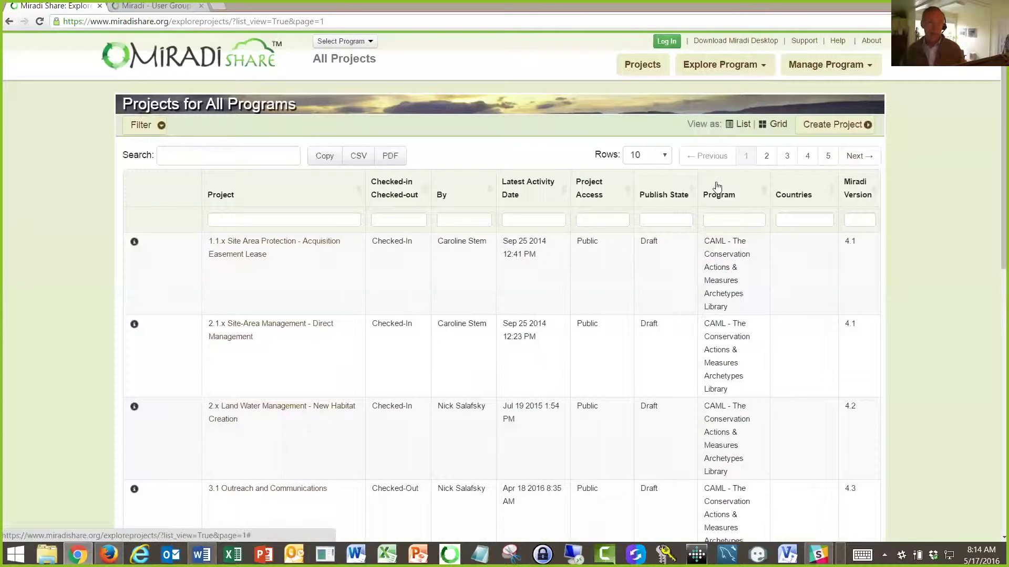
pyautogui.scroll(-10, 937, 219)
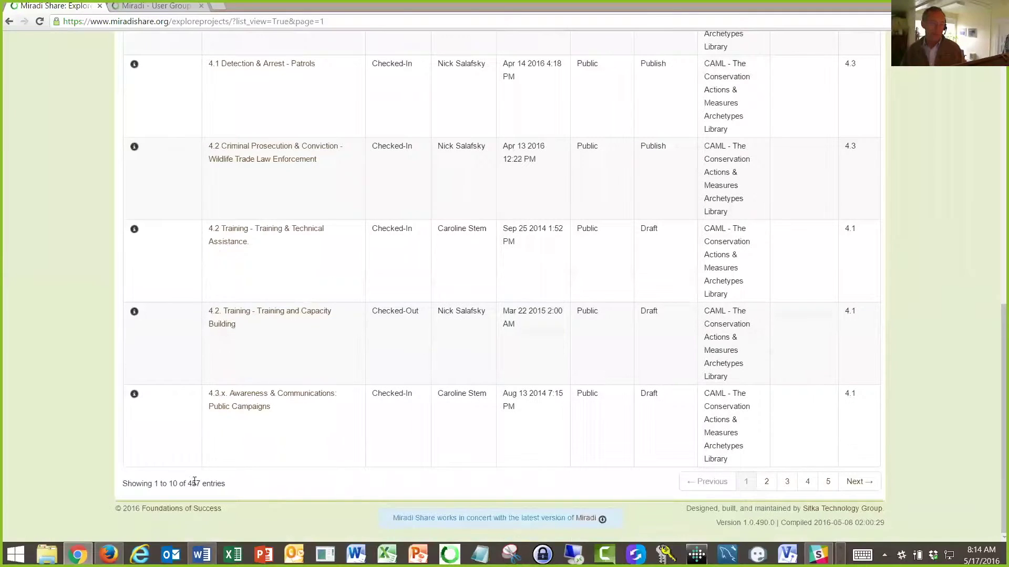
pyautogui.scroll(3, 192, 489)
pyautogui.scroll(8, 192, 489)
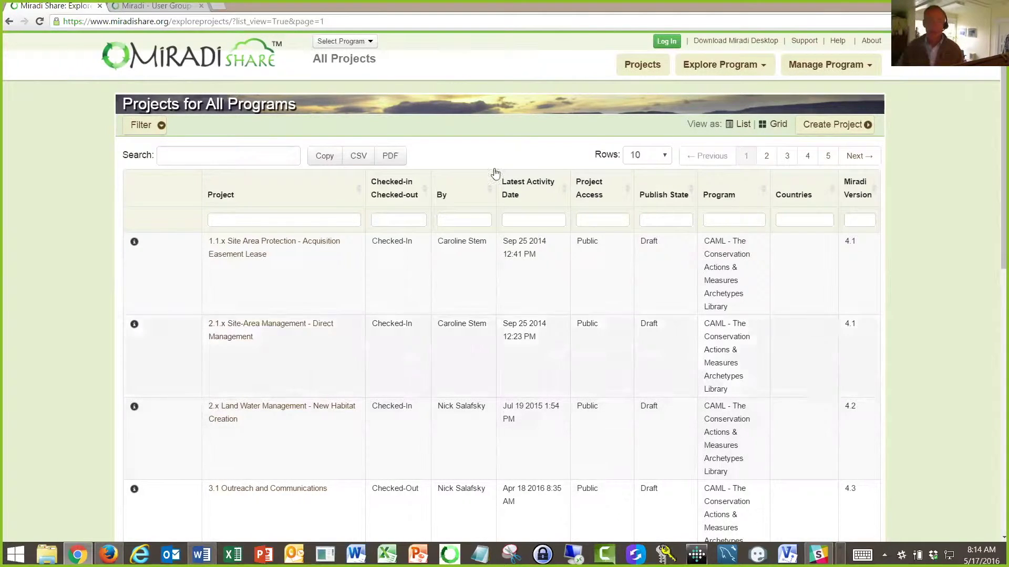
# Log in with the saved account credentials and look through the project list down to its entry count.
pyautogui.click(670, 42)
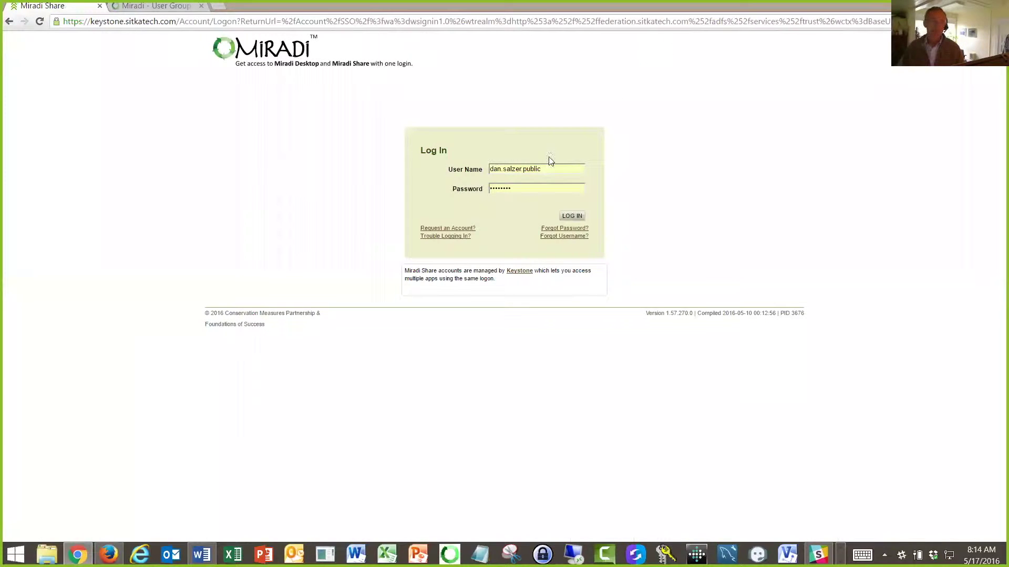
pyautogui.click(568, 217)
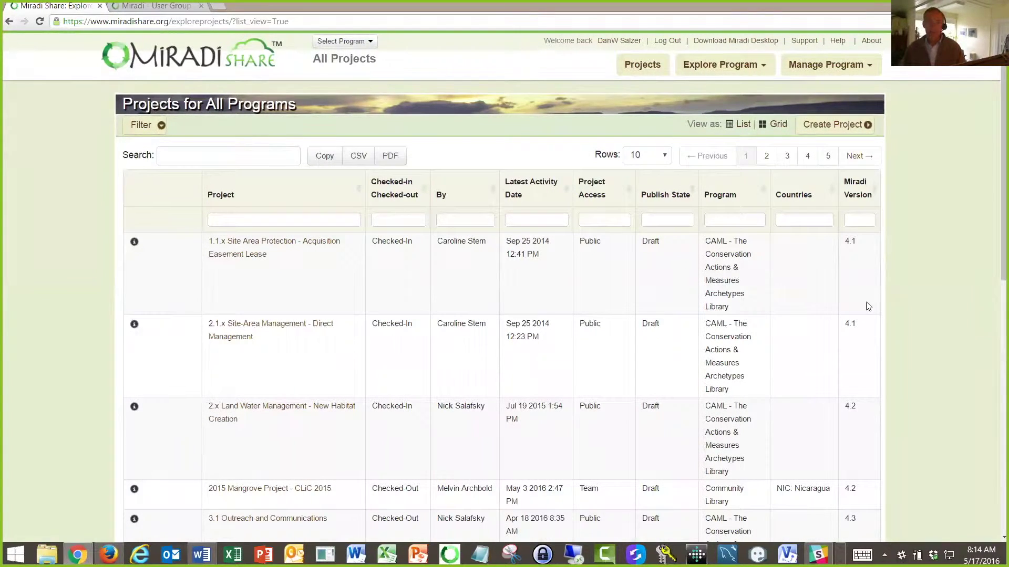
pyautogui.scroll(-8, 747, 420)
pyautogui.scroll(-3, 747, 421)
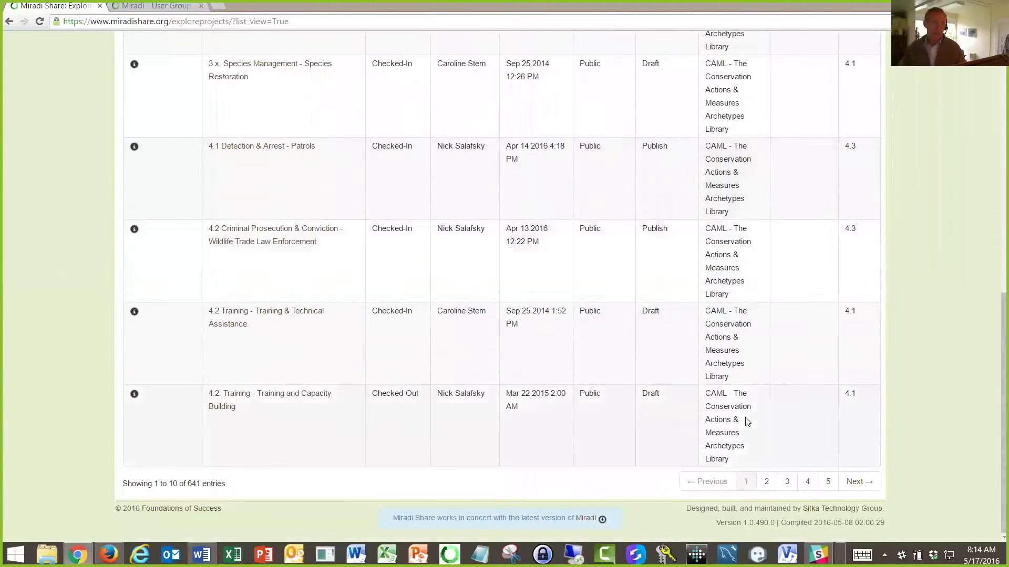
pyautogui.scroll(11, 212, 491)
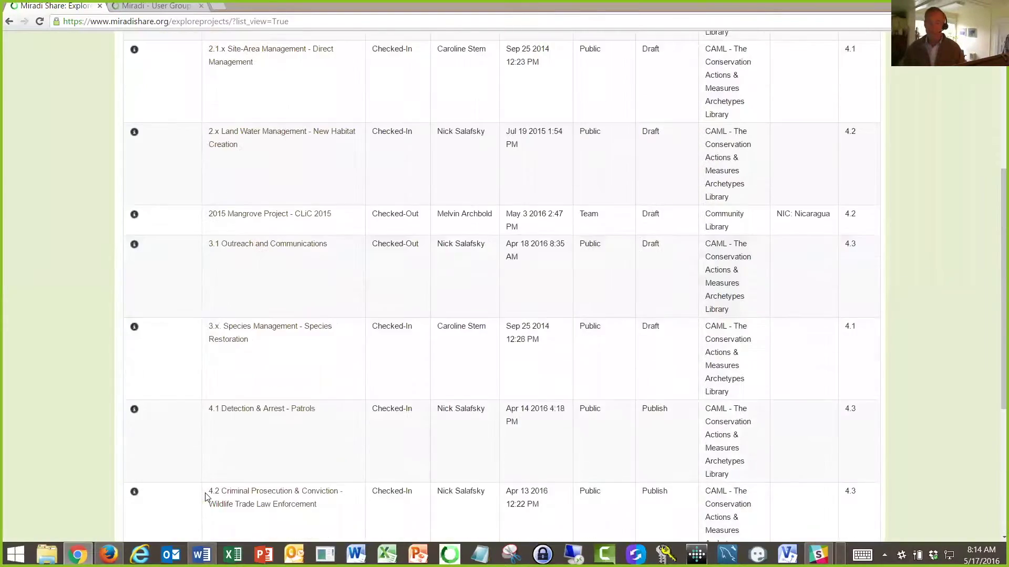
pyautogui.hotkey('alt', 'Tab')
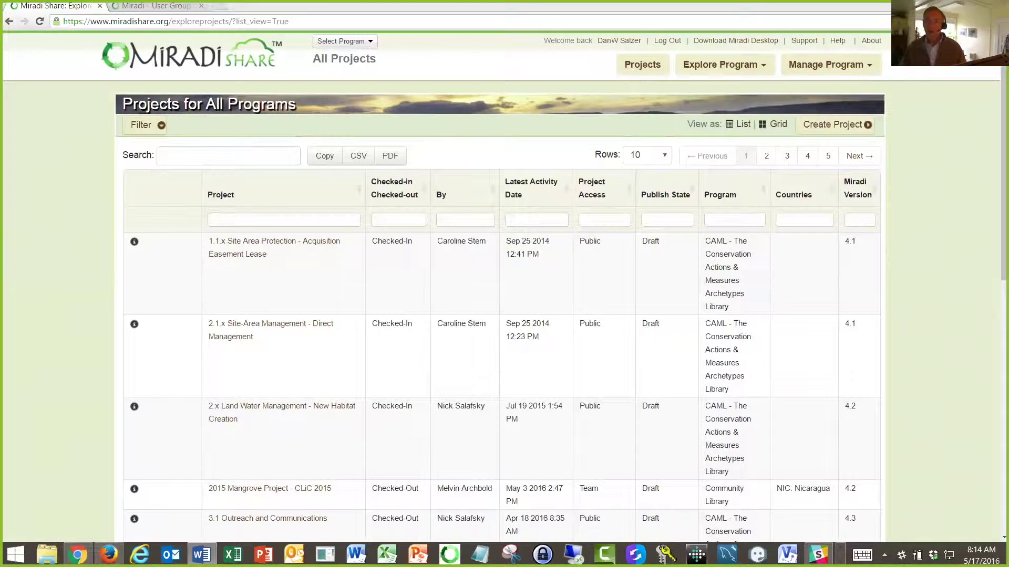
# View the selectable programs and the row-count choices for the project list without changing either.
pyautogui.click(366, 44)
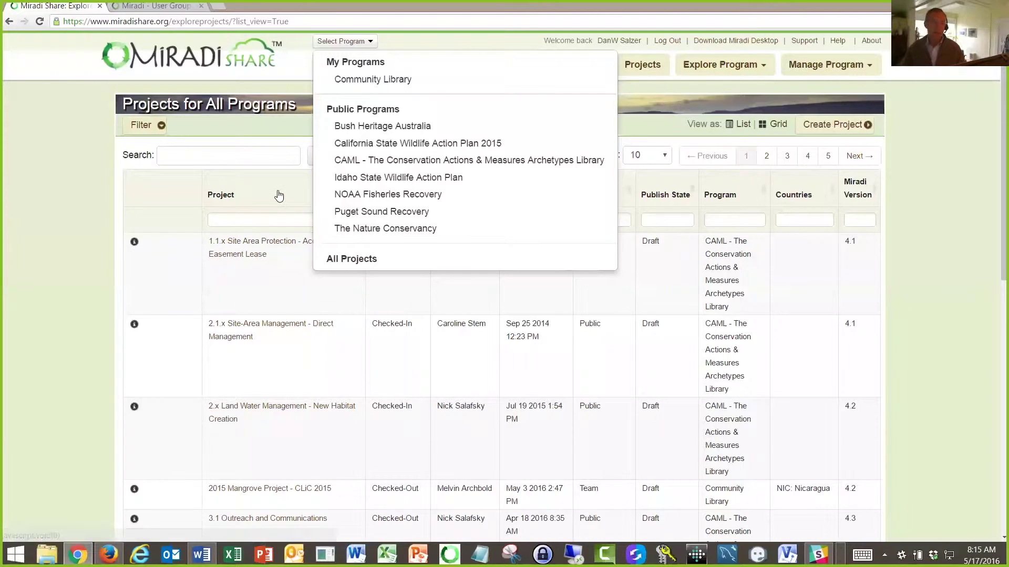
pyautogui.click(271, 127)
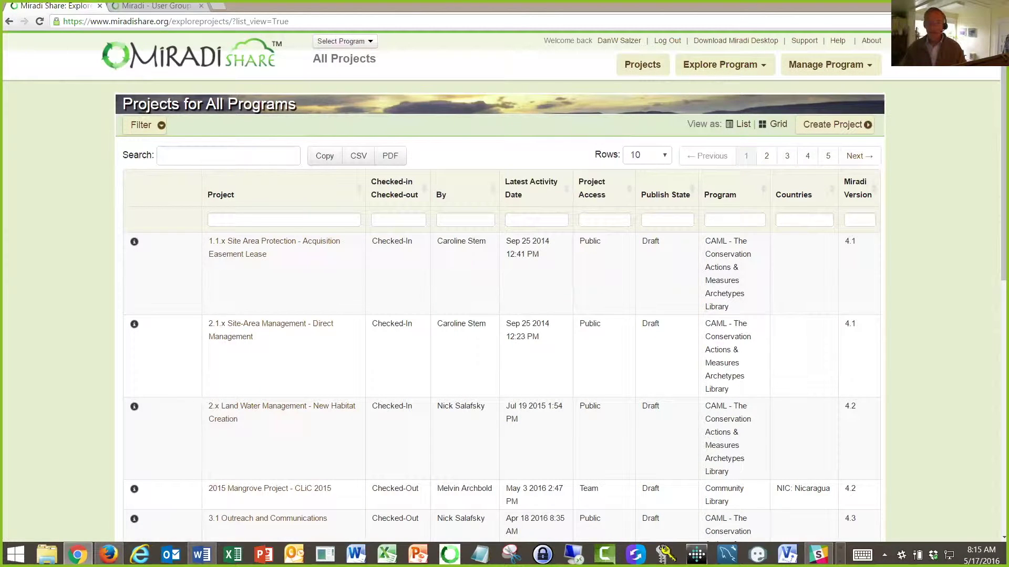
pyautogui.click(665, 157)
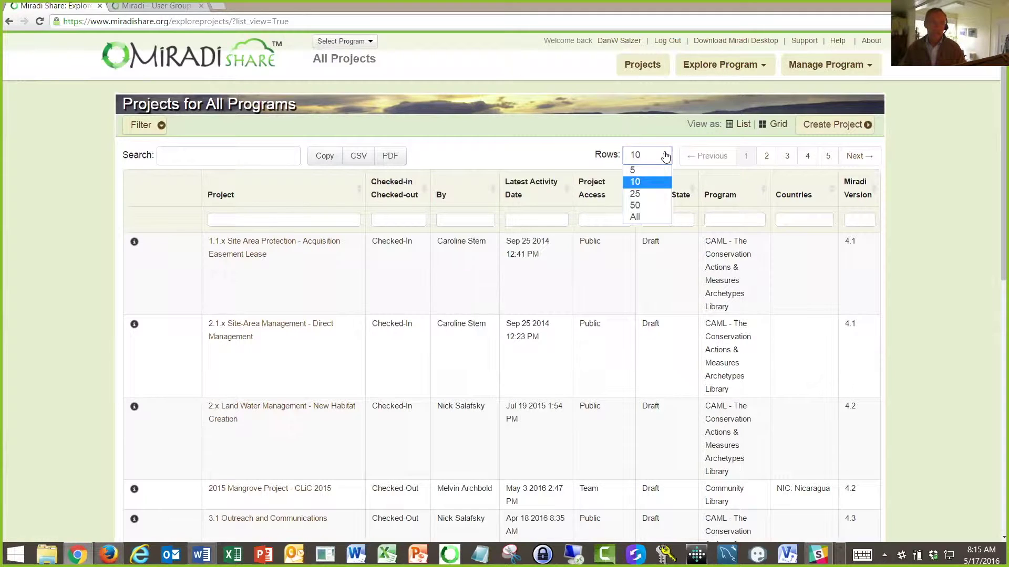
pyautogui.click(665, 156)
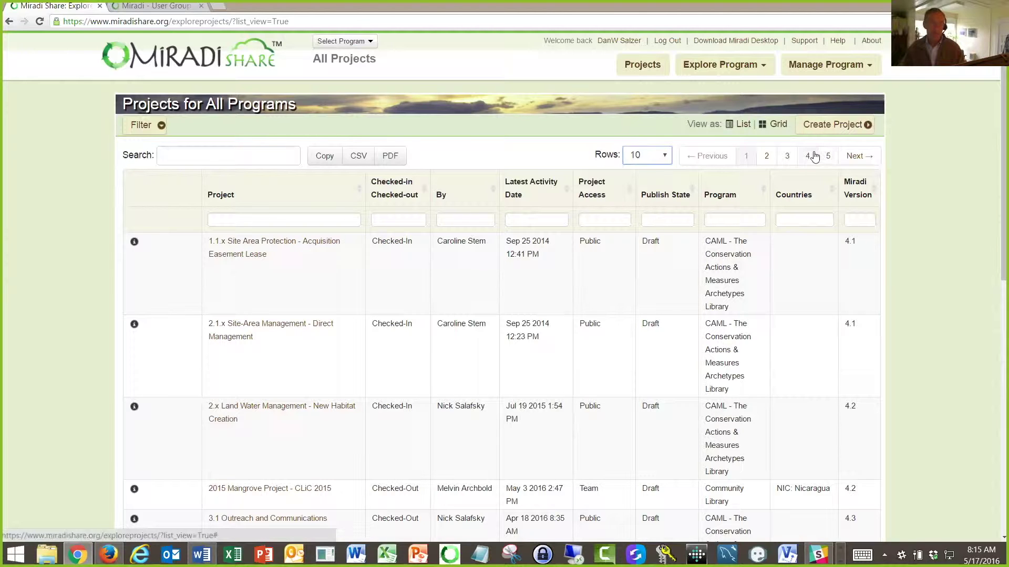
# Move the Program column directly after the By column and sort the projects by latest activity date, newest first.
pyautogui.moveTo(734, 192); pyautogui.dragTo(518, 196)
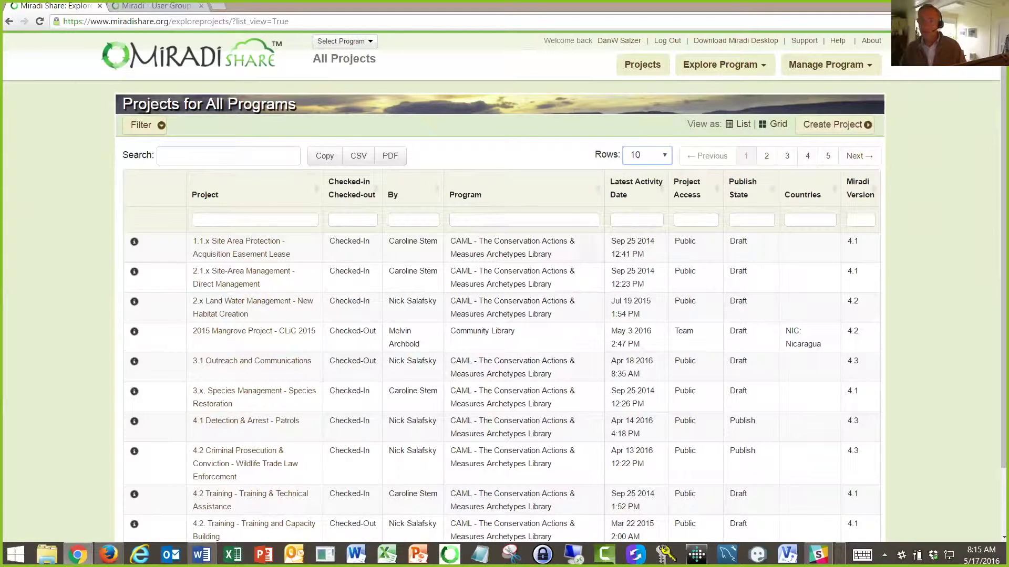
pyautogui.click(619, 187)
pyautogui.click(620, 187)
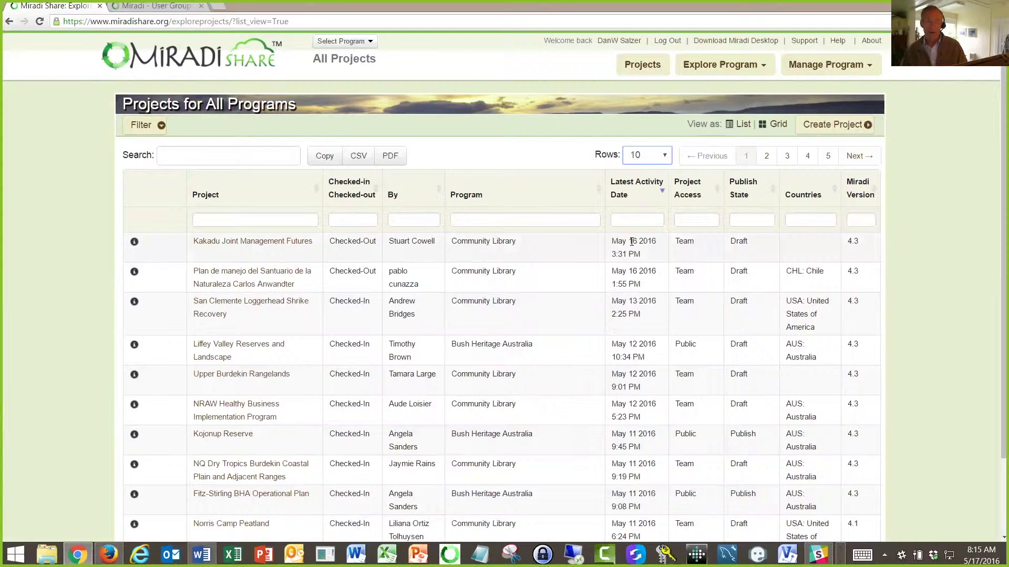
pyautogui.hotkey('alt', 'Tab')
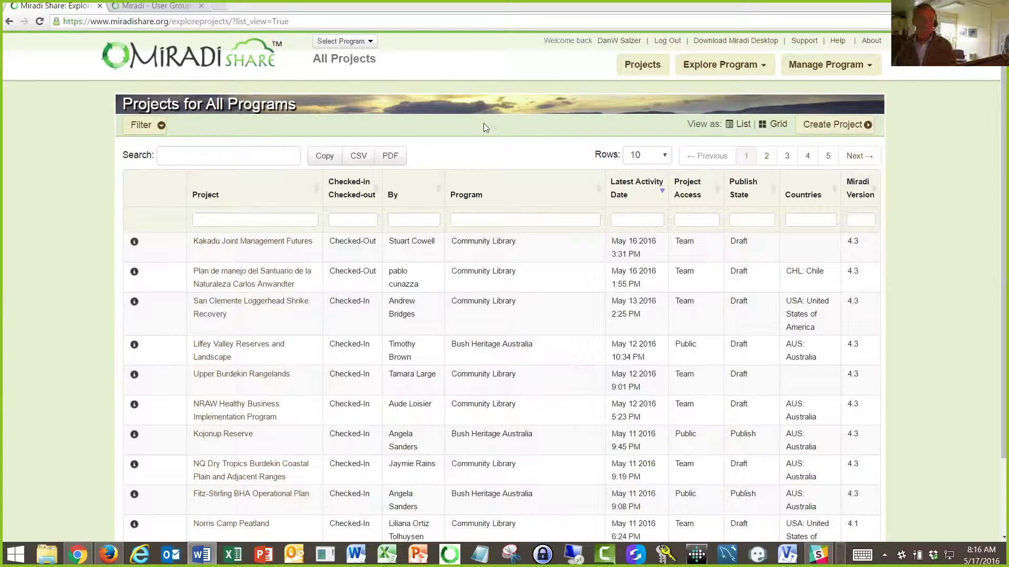
# Search all projects for "kenya" and clear the search text.
pyautogui.click(229, 153)
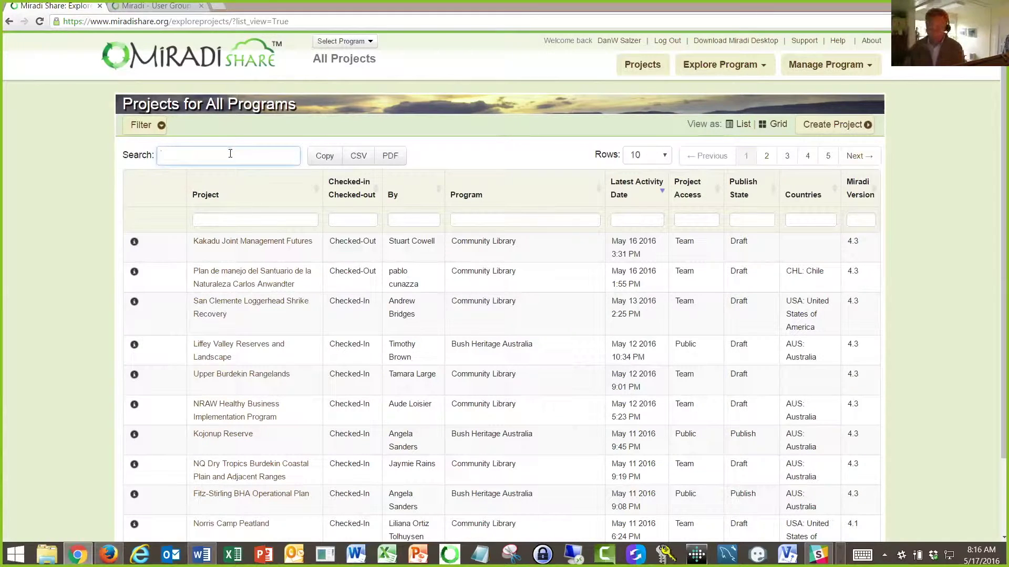
pyautogui.write('kenya')
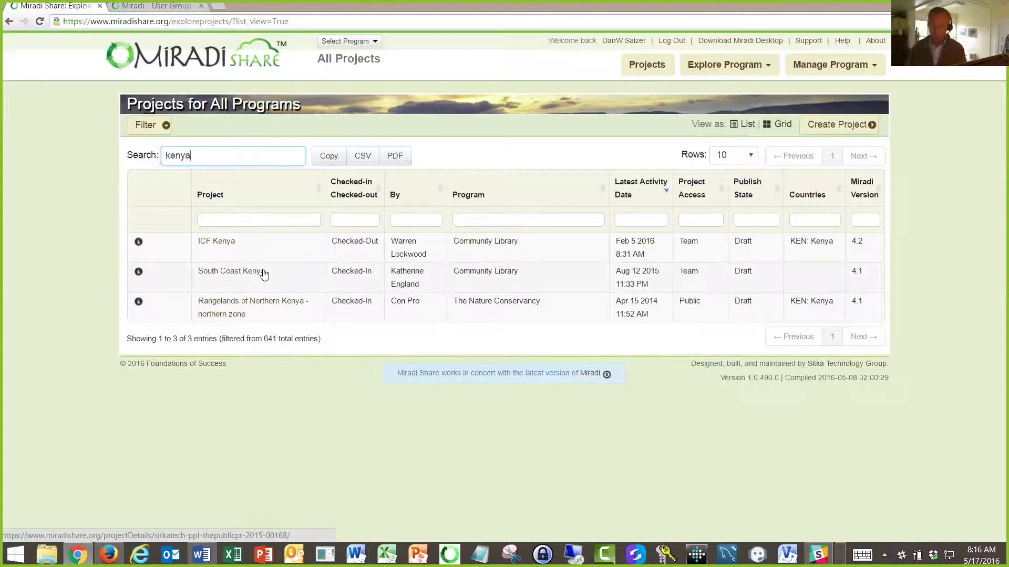
pyautogui.press('BackSpace')
pyautogui.press('BackSpace')
pyautogui.press('BackSpace')
pyautogui.press('BackSpace')
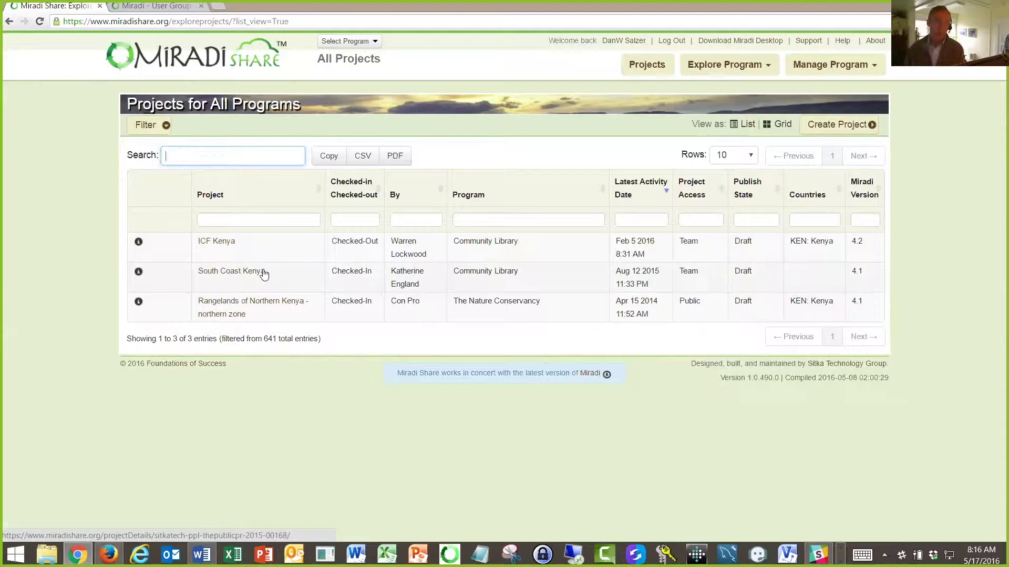
# Search only the Project column for "valley", look through the matching projects, and clear the column search.
pyautogui.click(246, 221)
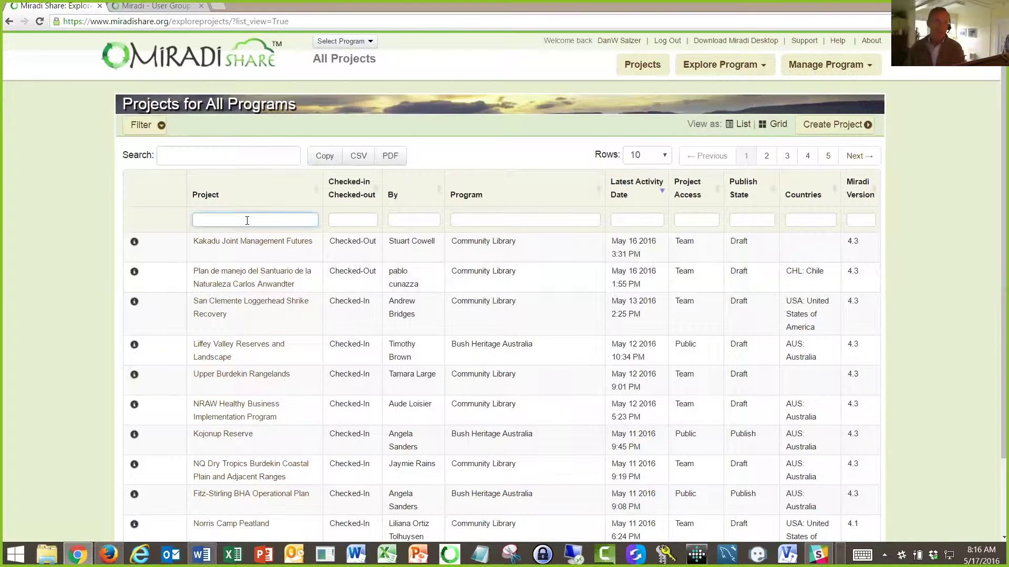
pyautogui.write('valley')
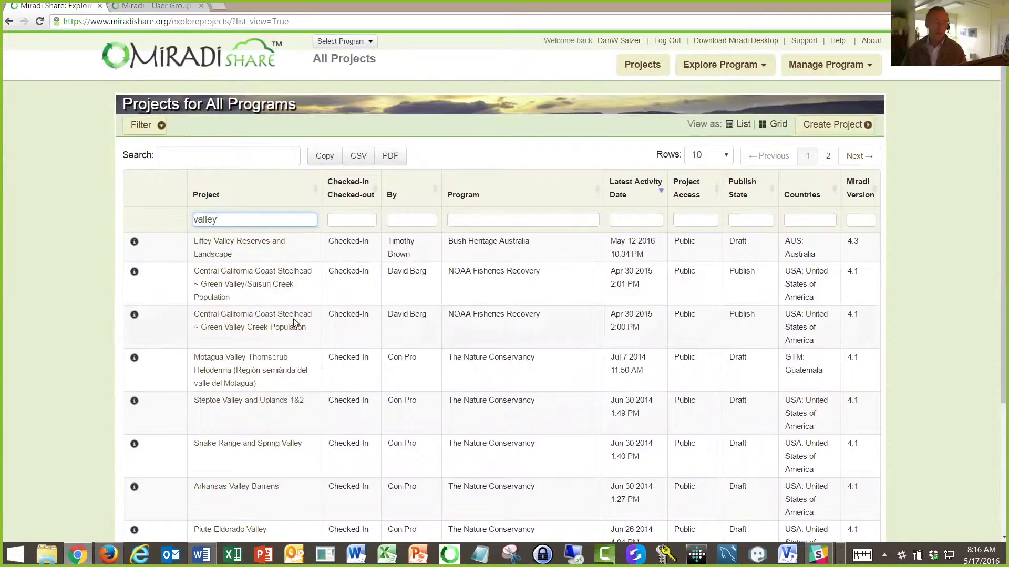
pyautogui.scroll(-2, 293, 346)
pyautogui.scroll(-2, 291, 366)
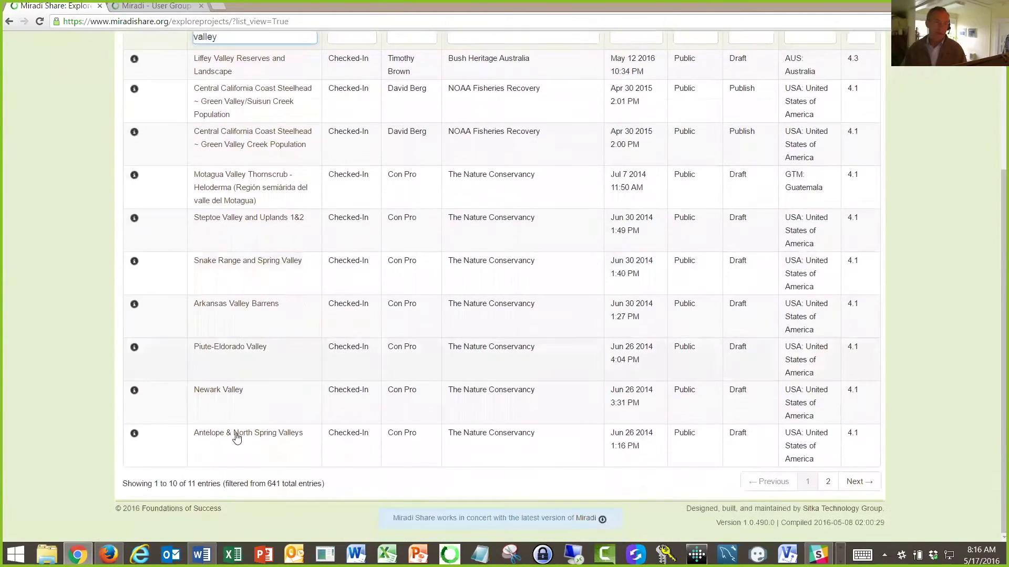
pyautogui.scroll(4, 206, 486)
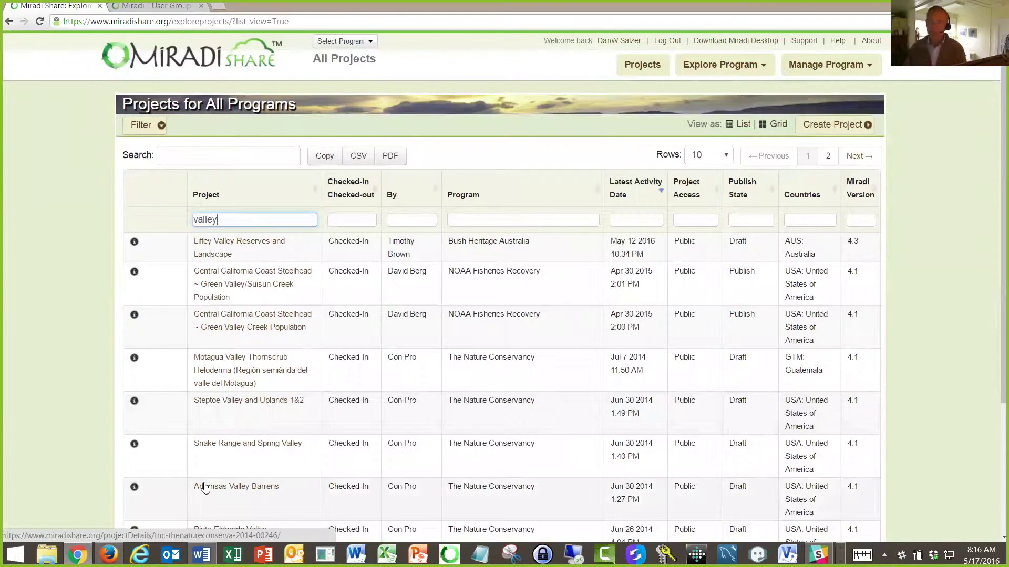
pyautogui.press('BackSpace')
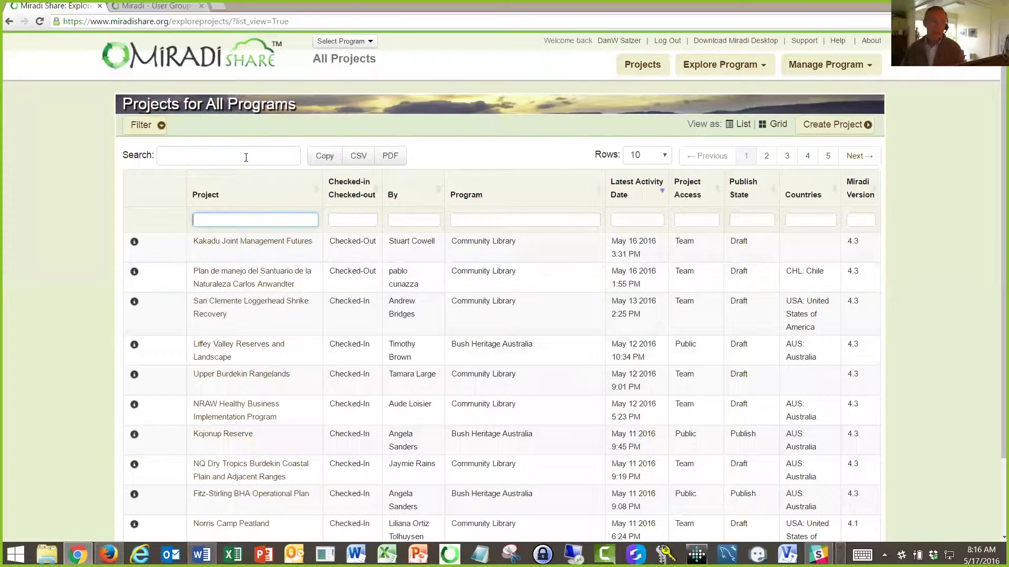
# Filter the project list by the threat classification T30.10 Oil & Gas Drilling and apply the filter.
pyautogui.click(161, 125)
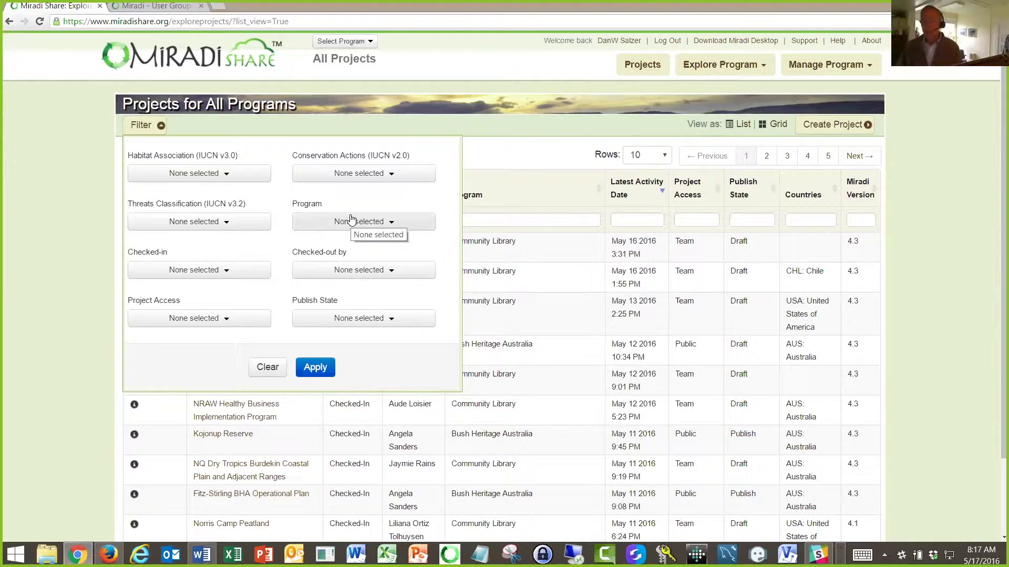
pyautogui.click(226, 225)
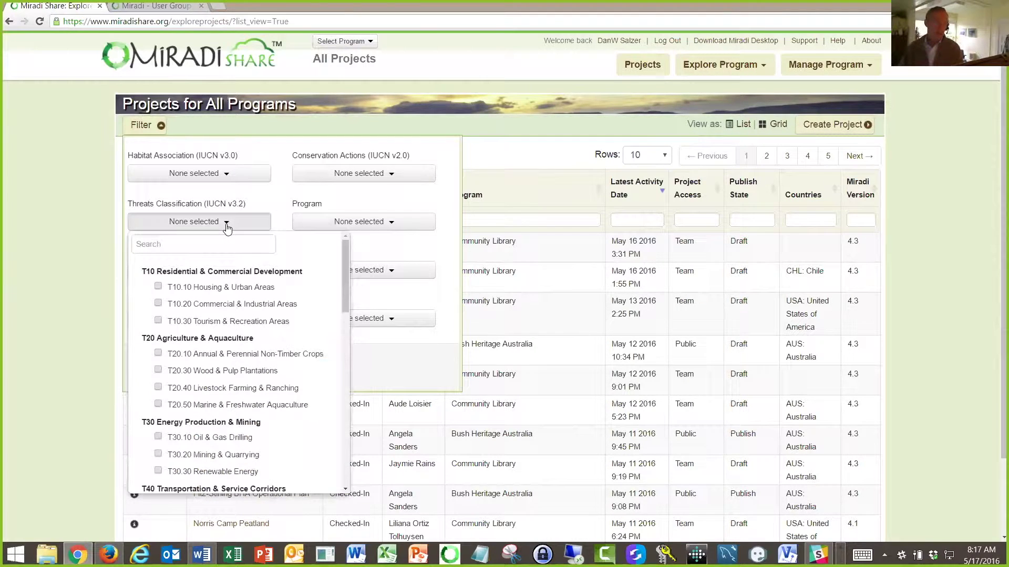
pyautogui.click(216, 440)
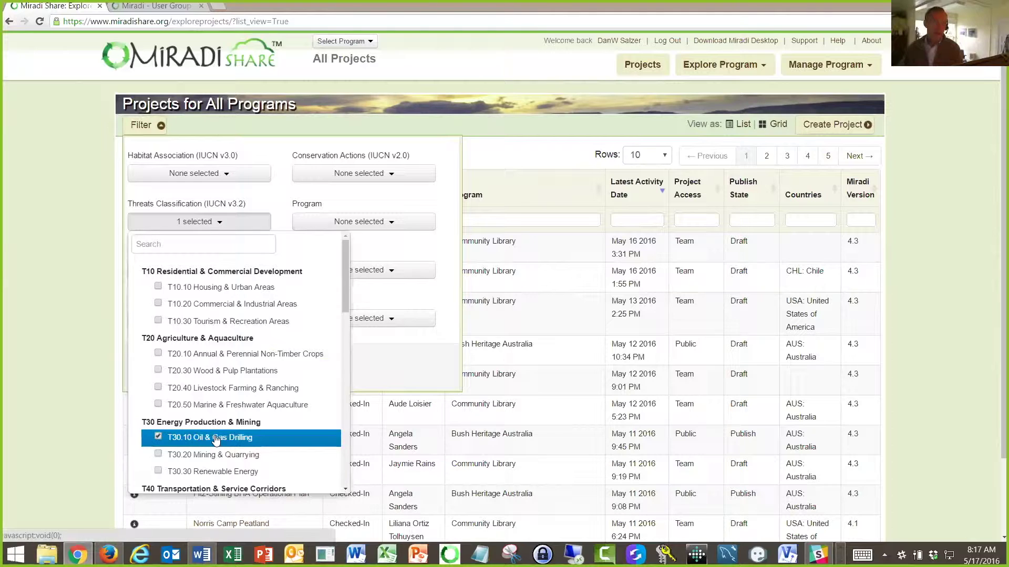
pyautogui.click(393, 370)
pyautogui.click(315, 367)
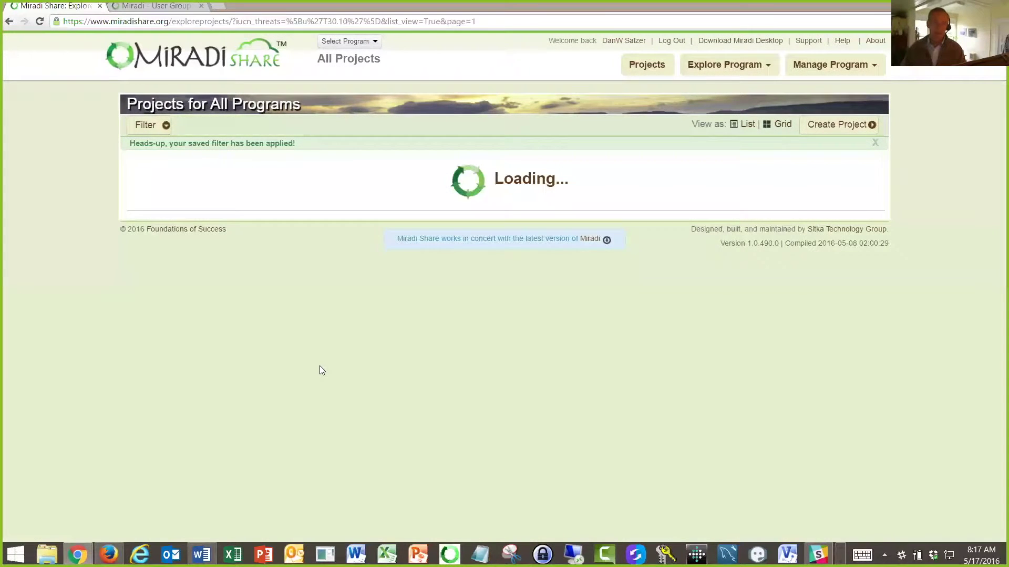
# Look through the projects filtered by threat and sort them by latest activity date, newest first.
pyautogui.scroll(-1, 345, 398)
pyautogui.scroll(-3, 261, 489)
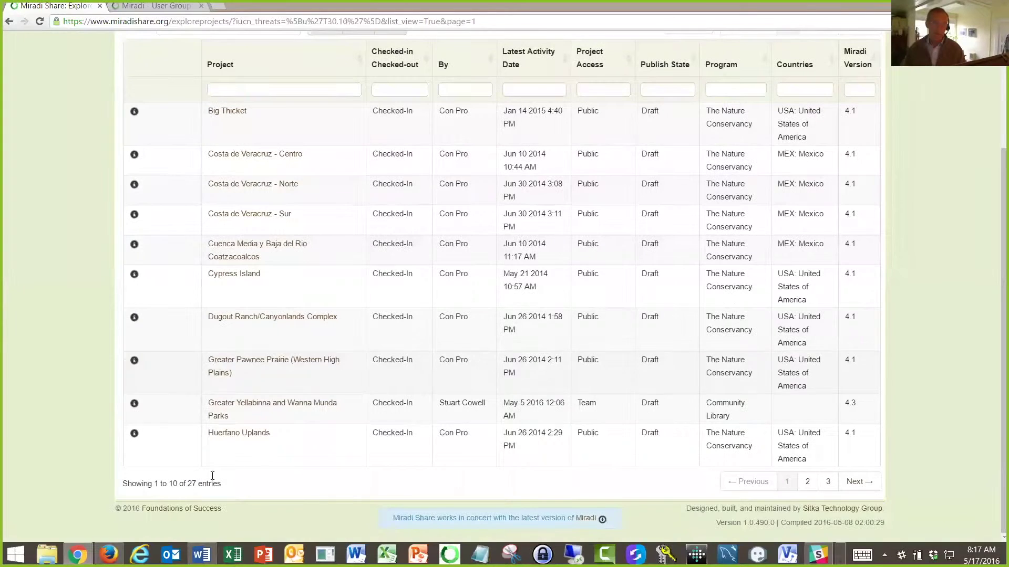
pyautogui.scroll(3, 504, 218)
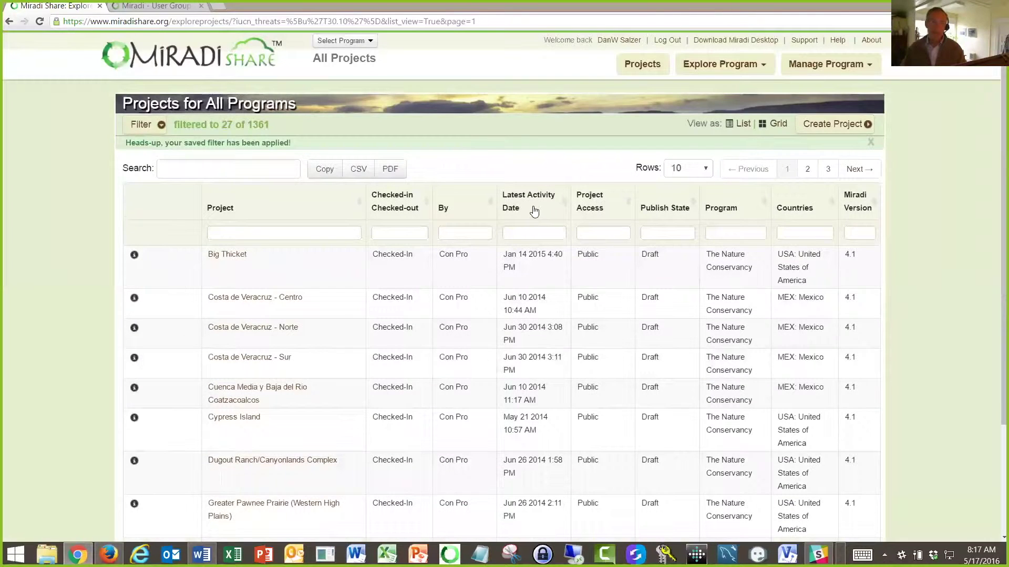
pyautogui.click(535, 211)
pyautogui.click(535, 211)
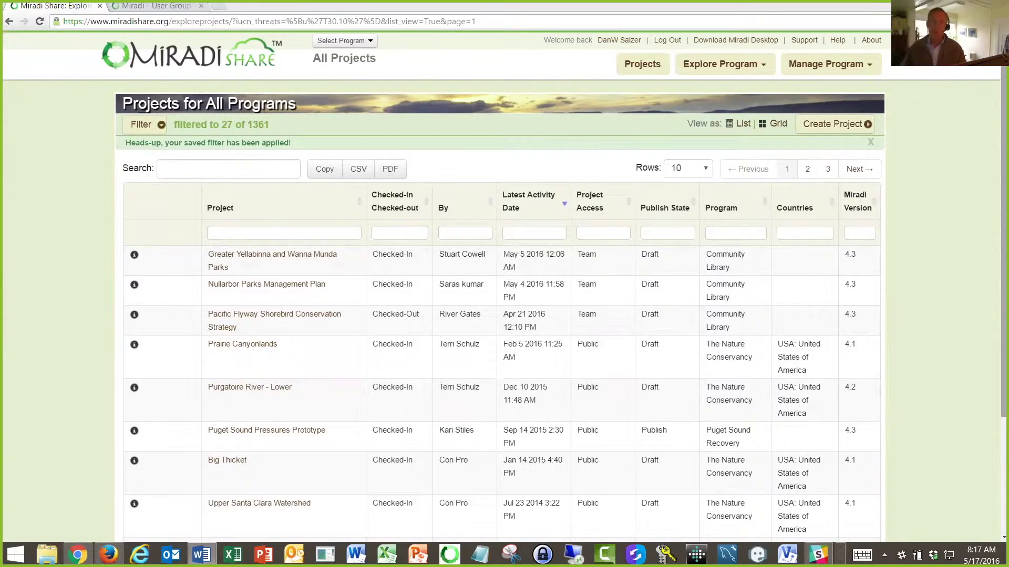
# Clear the threat filter and filter the project list by the conservation action A30.30 Species Re-Introduction.
pyautogui.click(161, 124)
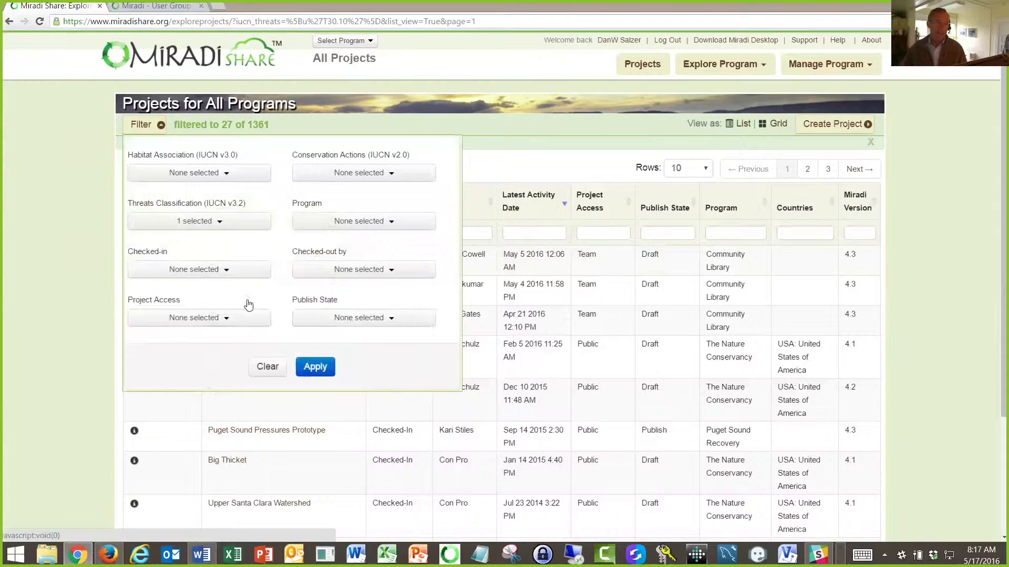
pyautogui.click(268, 368)
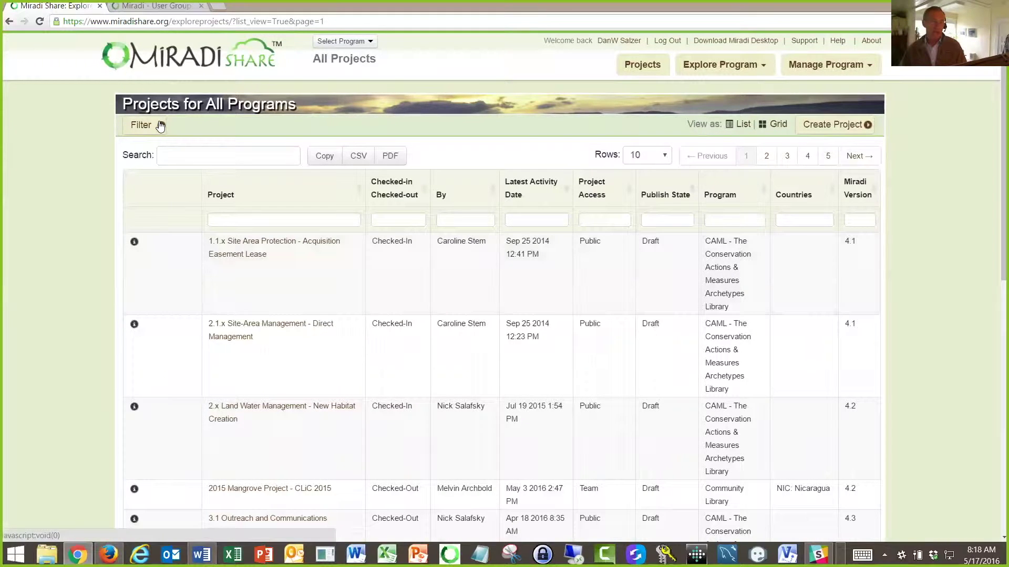
pyautogui.click(161, 126)
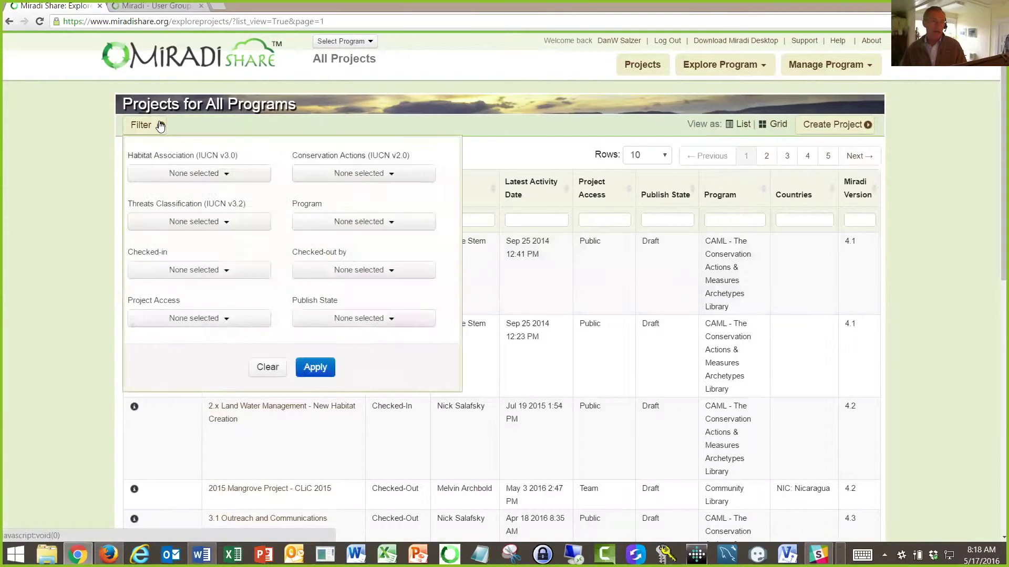
pyautogui.click(361, 176)
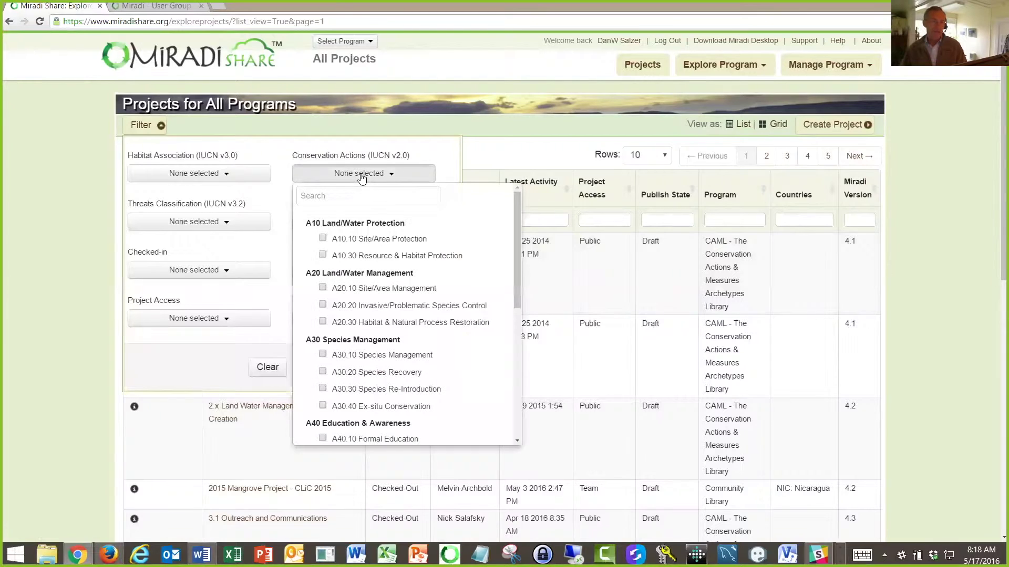
pyautogui.click(389, 394)
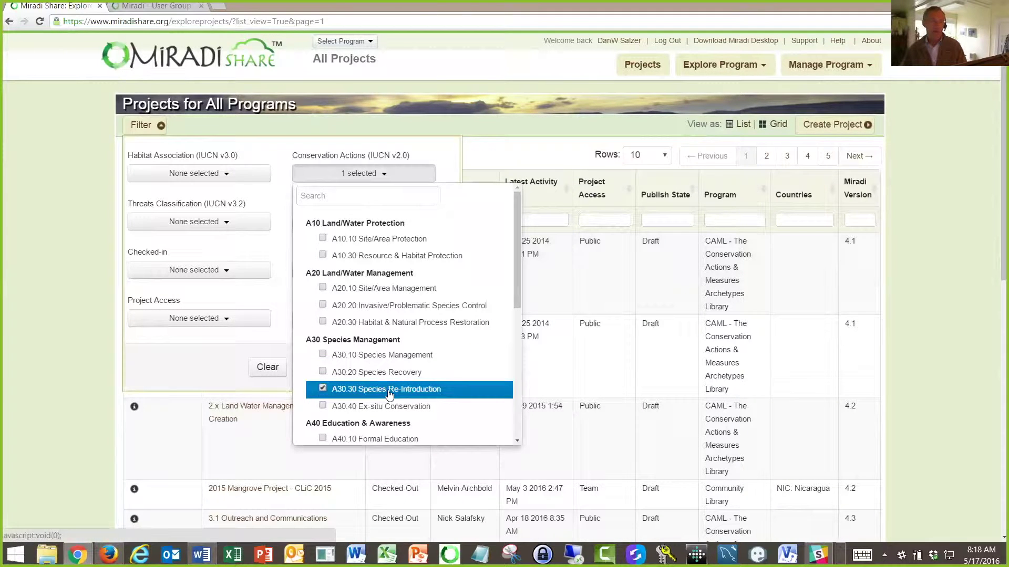
pyautogui.click(197, 365)
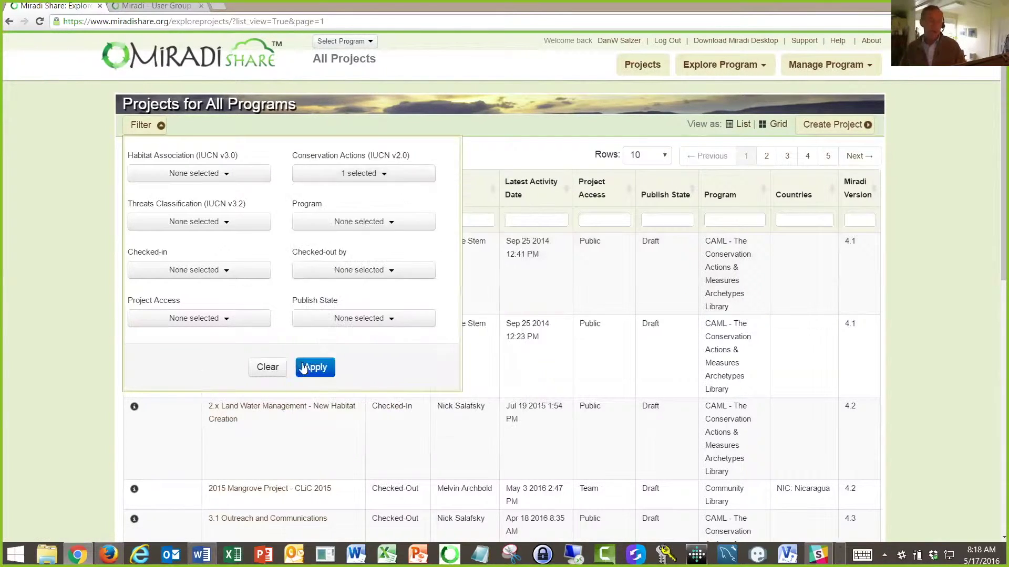
pyautogui.click(314, 368)
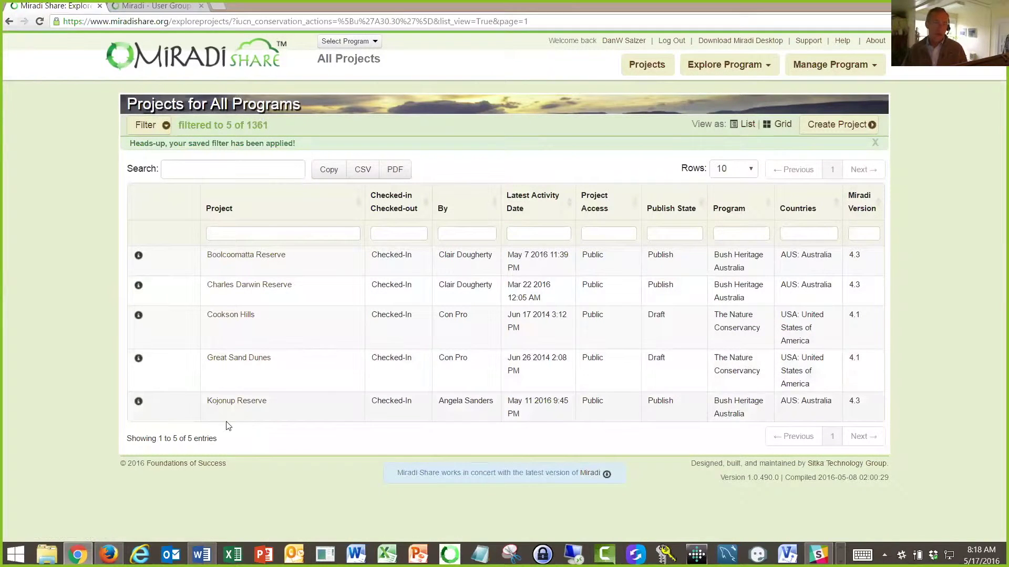
# Read the Kojonup Reserve project's summary from the list, close it, and open the project's details page.
pyautogui.click(138, 402)
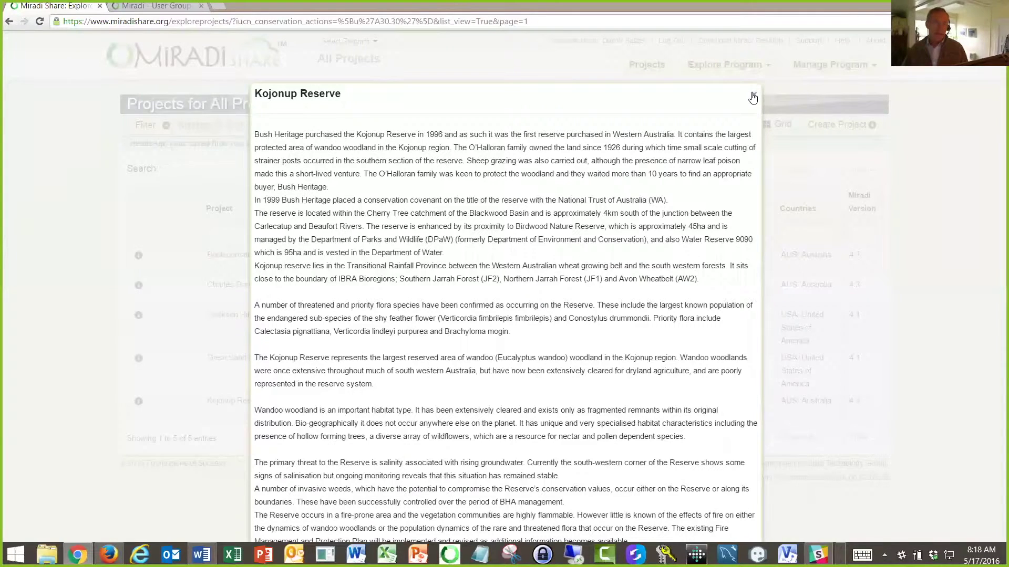
pyautogui.click(752, 97)
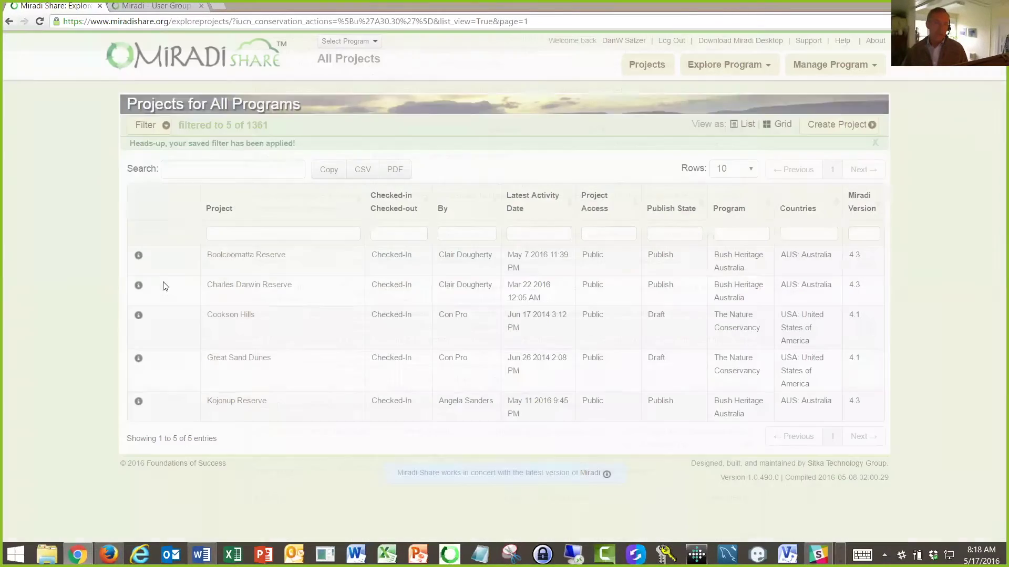
pyautogui.click(250, 405)
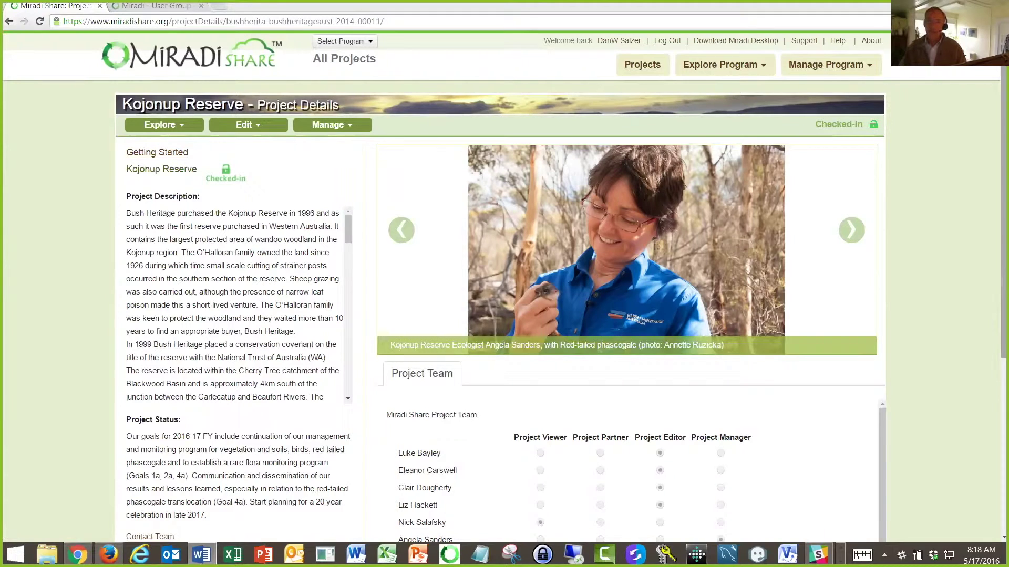
# Browse the Kojonup Reserve photos and look over the project team and its roles.
pyautogui.click(851, 231)
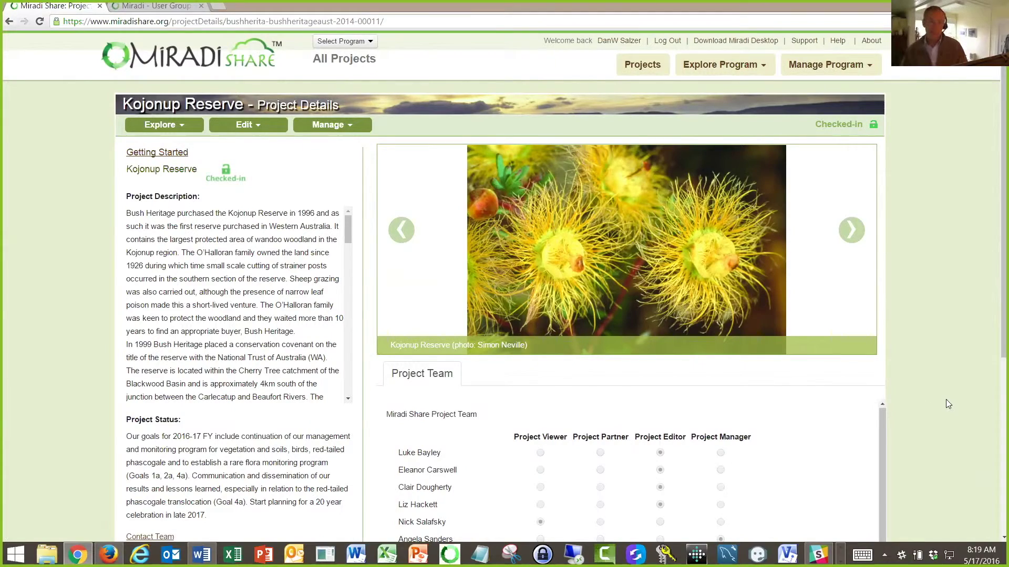
pyautogui.scroll(-3, 946, 401)
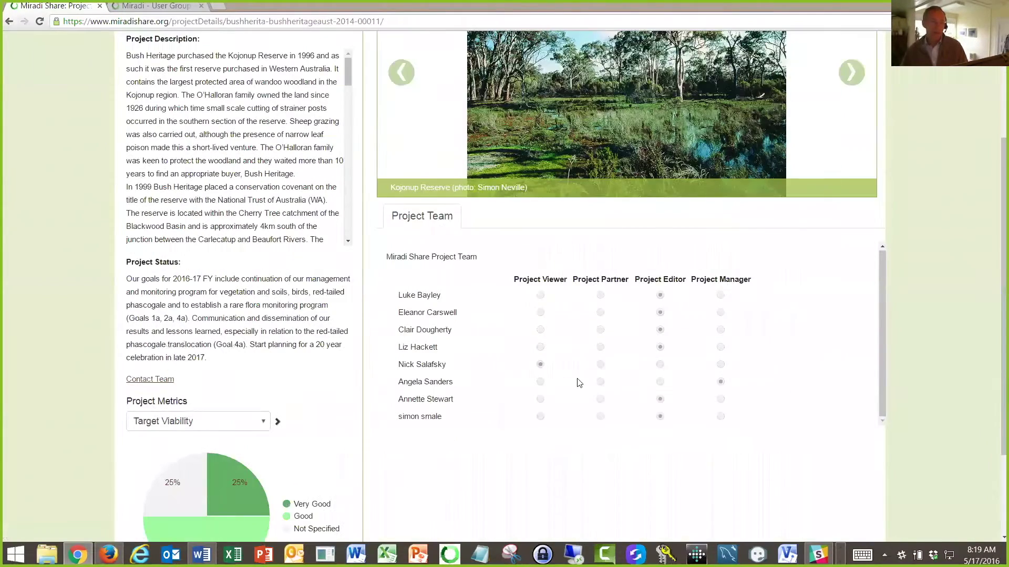
pyautogui.scroll(-2, 259, 347)
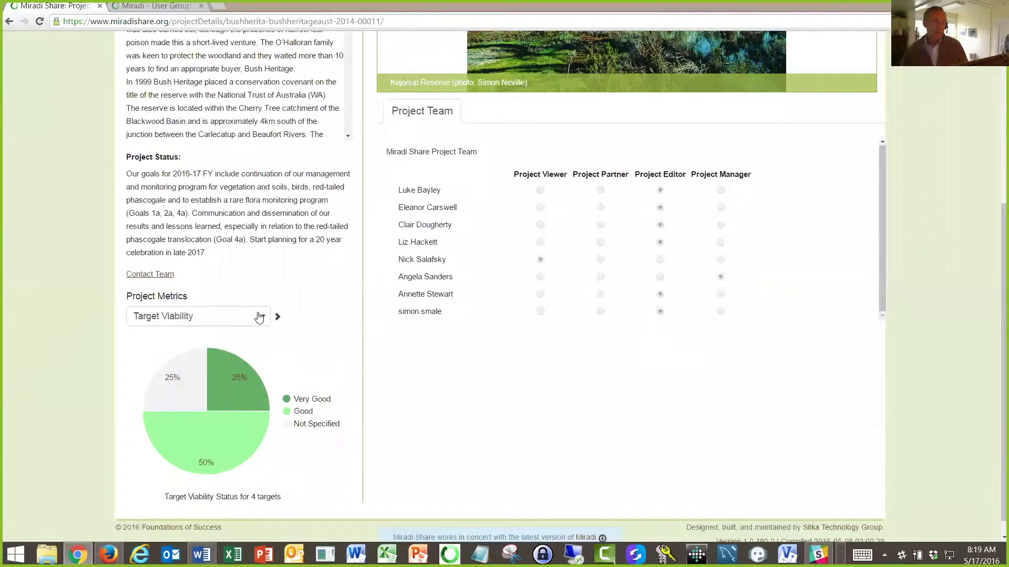
# View the Project Metrics chart for Target Threats and for Strategies.
pyautogui.click(259, 316)
pyautogui.click(180, 340)
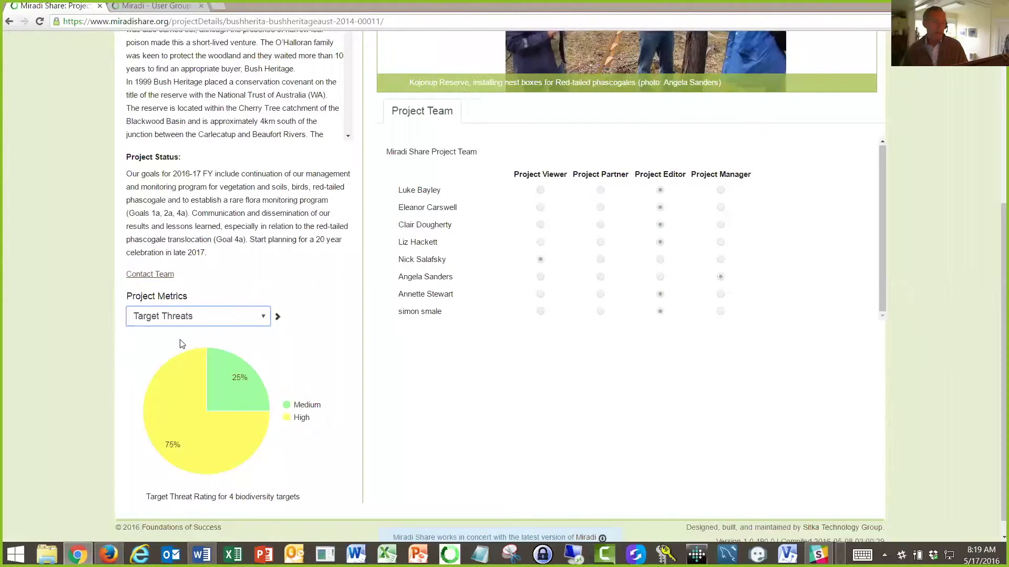
pyautogui.click(261, 317)
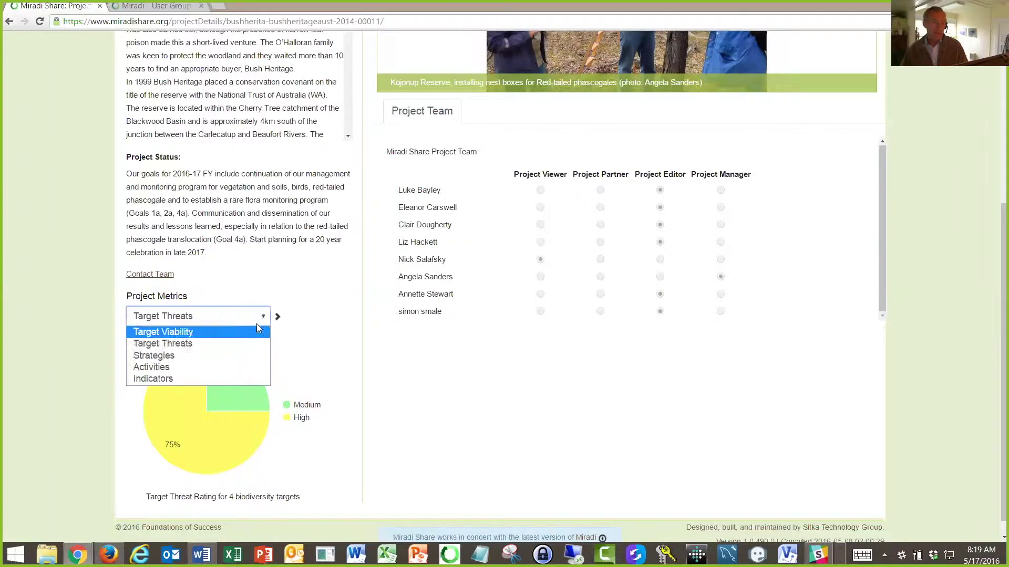
pyautogui.click(204, 356)
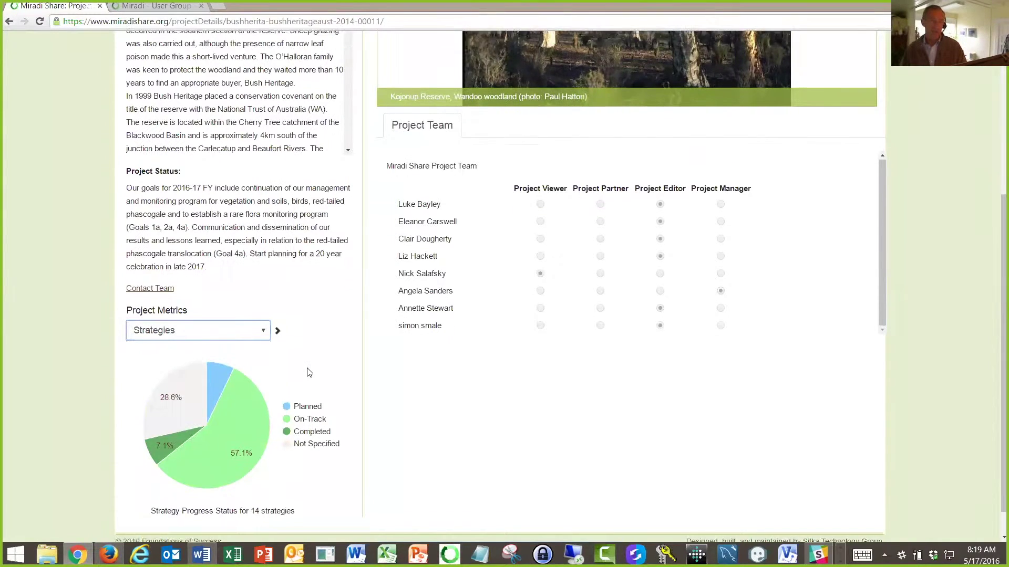
# Open the Kojonup Reserve project's Associated Files and Links page and look over its files and web link.
pyautogui.scroll(3, 309, 372)
pyautogui.scroll(1, 309, 372)
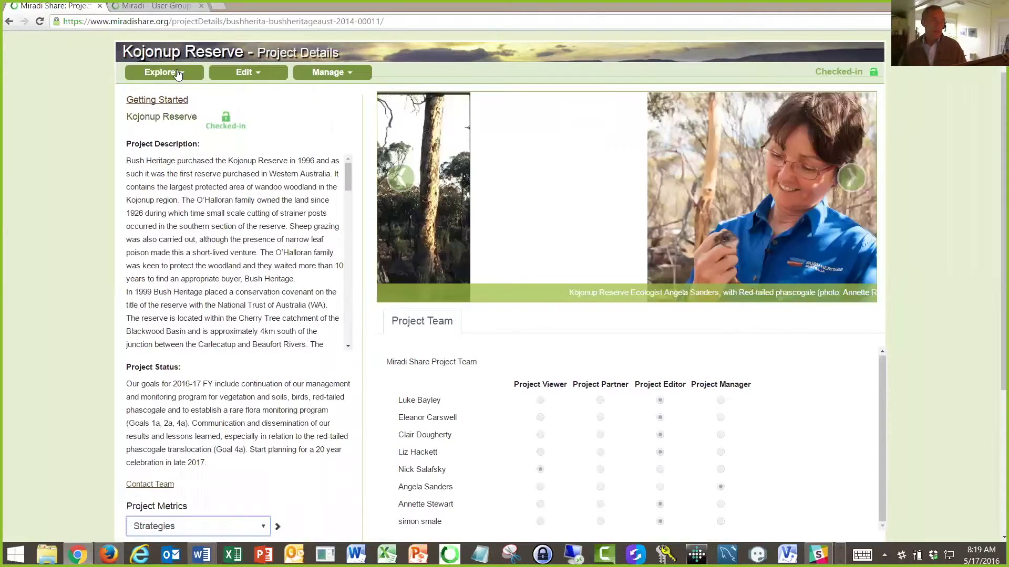
pyautogui.click(178, 74)
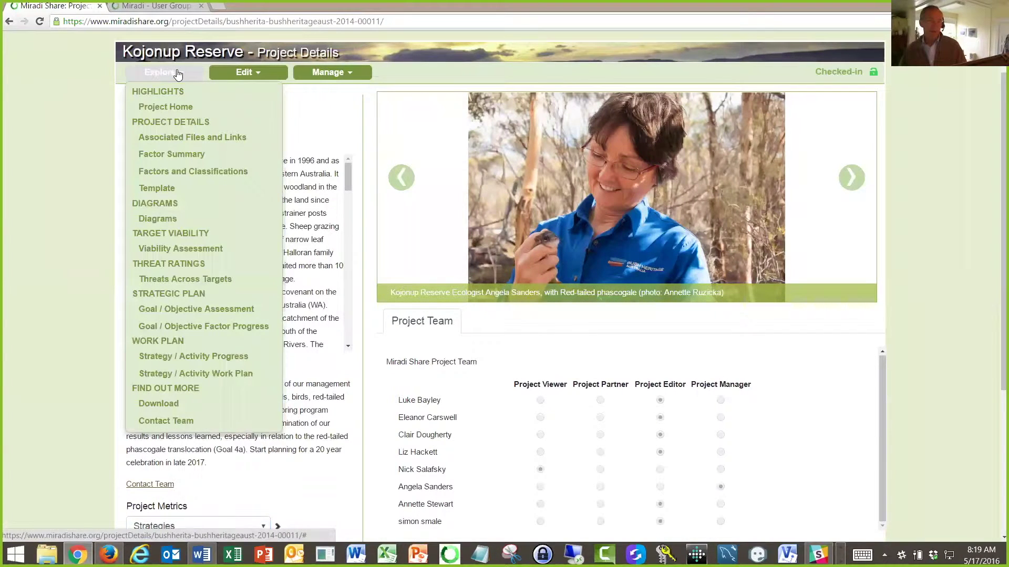
pyautogui.click(183, 137)
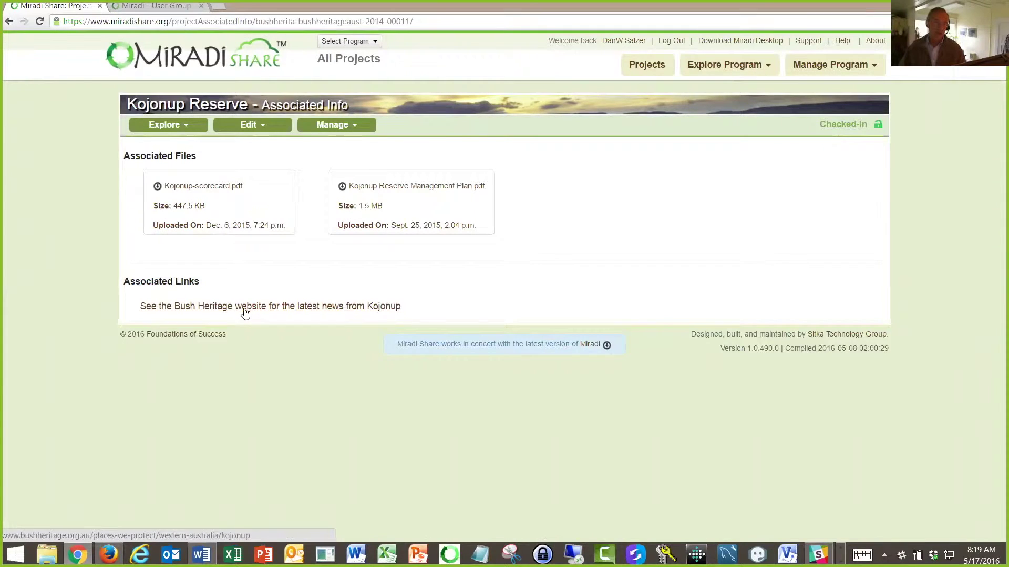
# Open the project's Factor Summary, search its Factor column for "threa", and clear the column search.
pyautogui.click(183, 129)
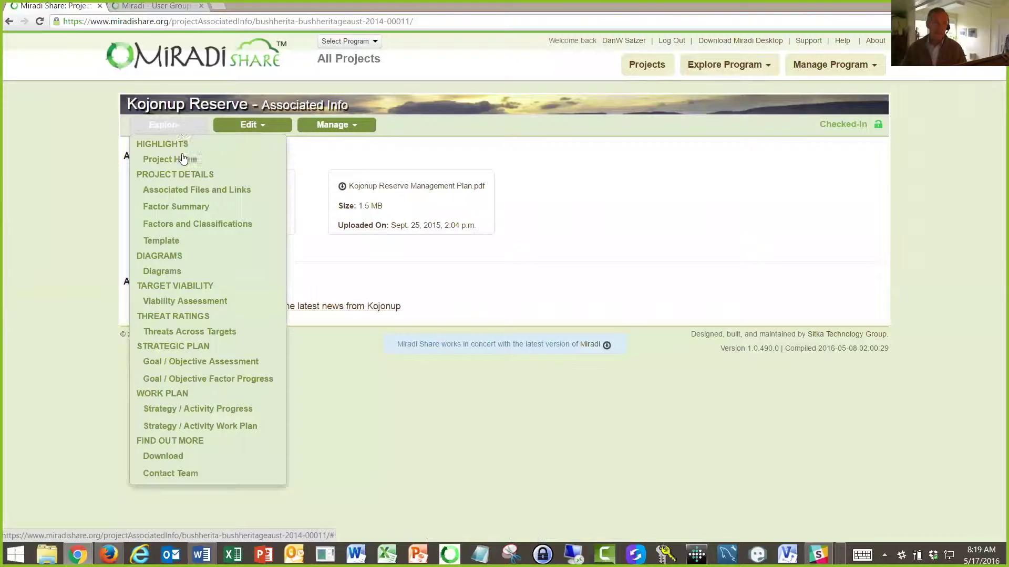
pyautogui.click(166, 206)
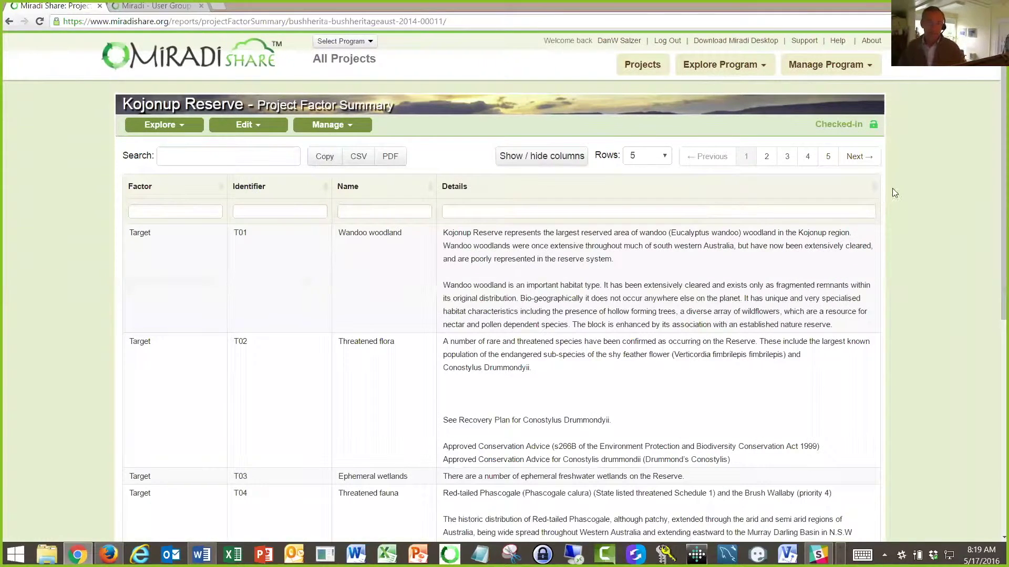
pyautogui.click(170, 211)
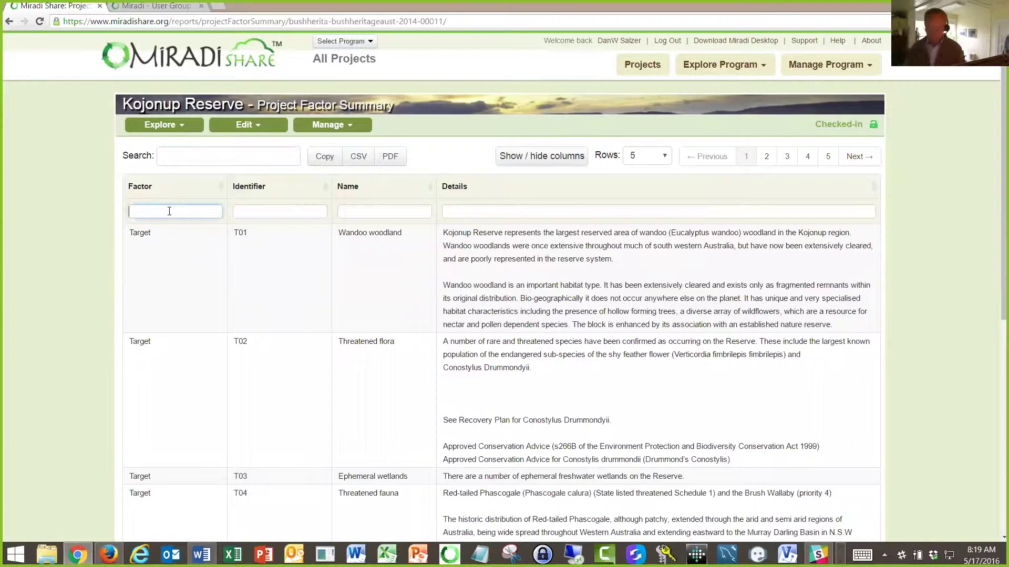
pyautogui.write('threa')
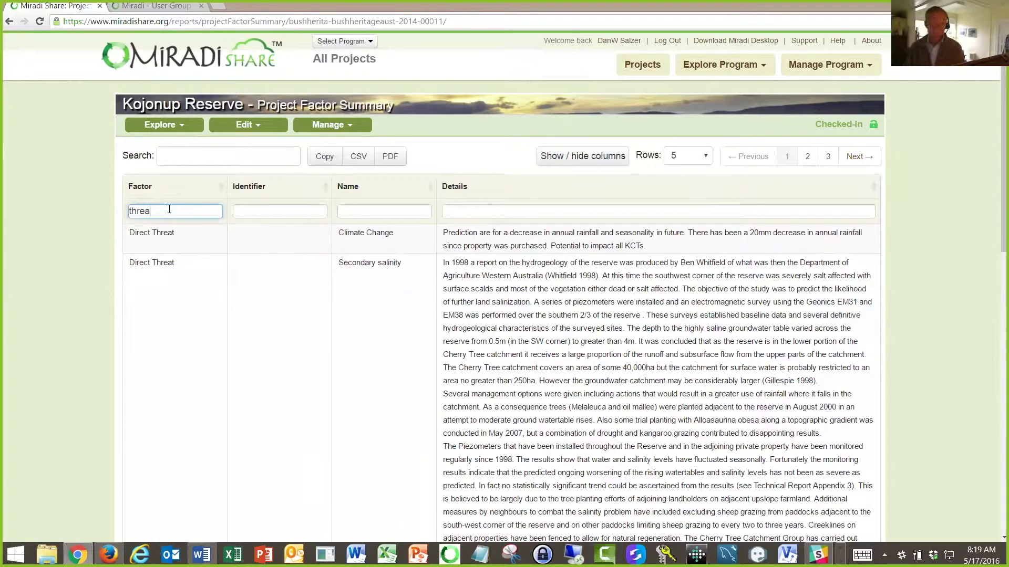
pyautogui.press('BackSpace')
pyautogui.press('BackSpace')
pyautogui.press('BackSpace')
pyautogui.press('BackSpace')
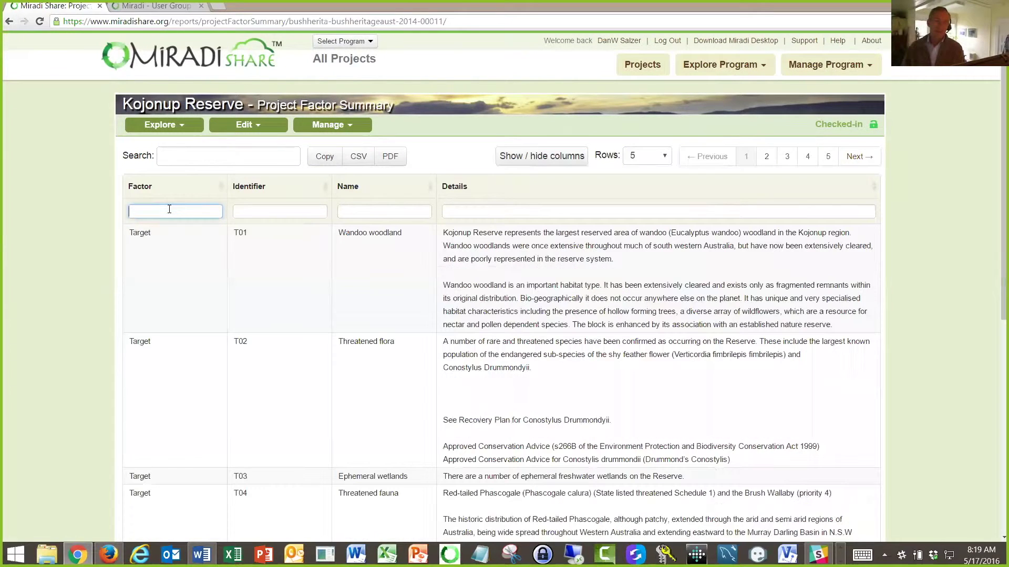
# Search the Details column of the factor summary for "re-int", review the matching factor, and clear the search.
pyautogui.click(461, 212)
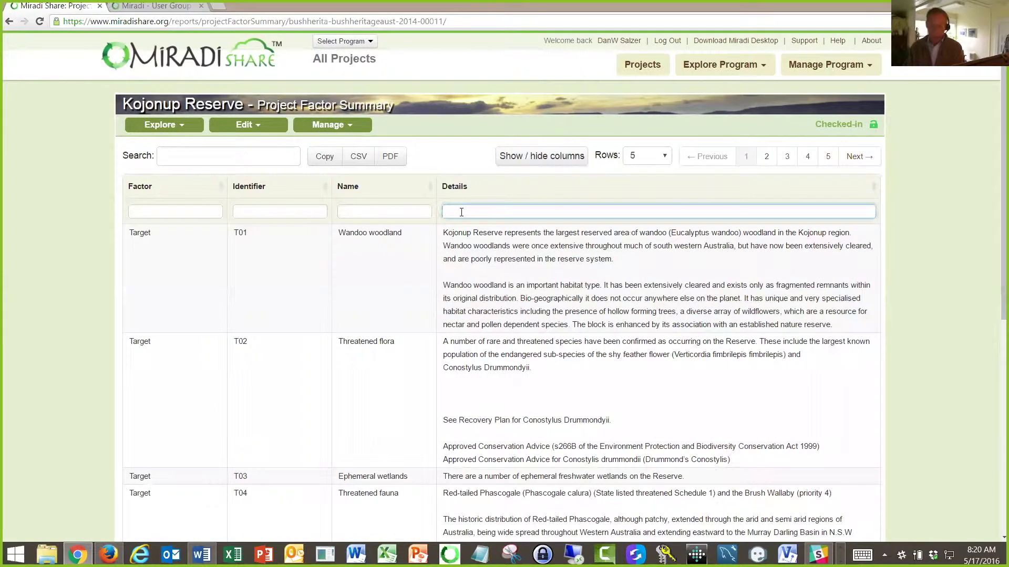
pyautogui.write('re-in')
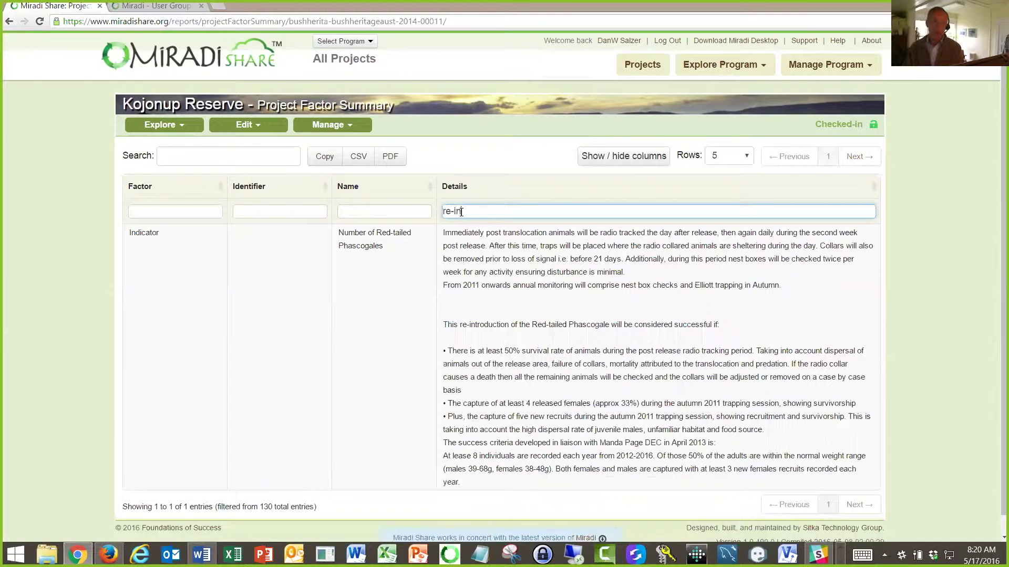
pyautogui.write('t')
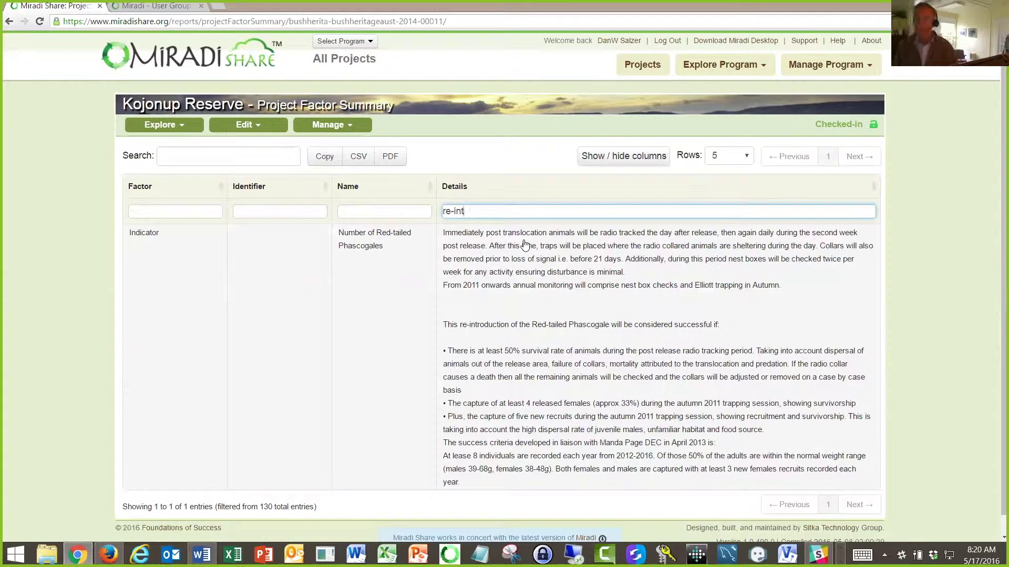
pyautogui.press('BackSpace')
pyautogui.press('BackSpace')
pyautogui.press('BackSpace')
pyautogui.press('BackSpace')
pyautogui.press('BackSpace')
pyautogui.press('BackSpace')
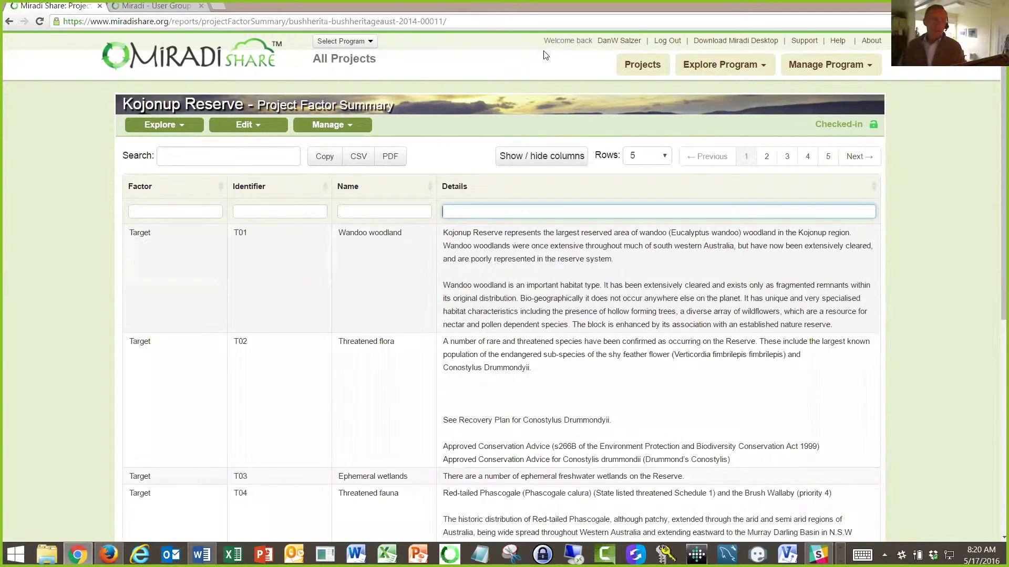
# Open the project's Diagrams page and show its Results Chains instead of the conceptual models.
pyautogui.click(197, 128)
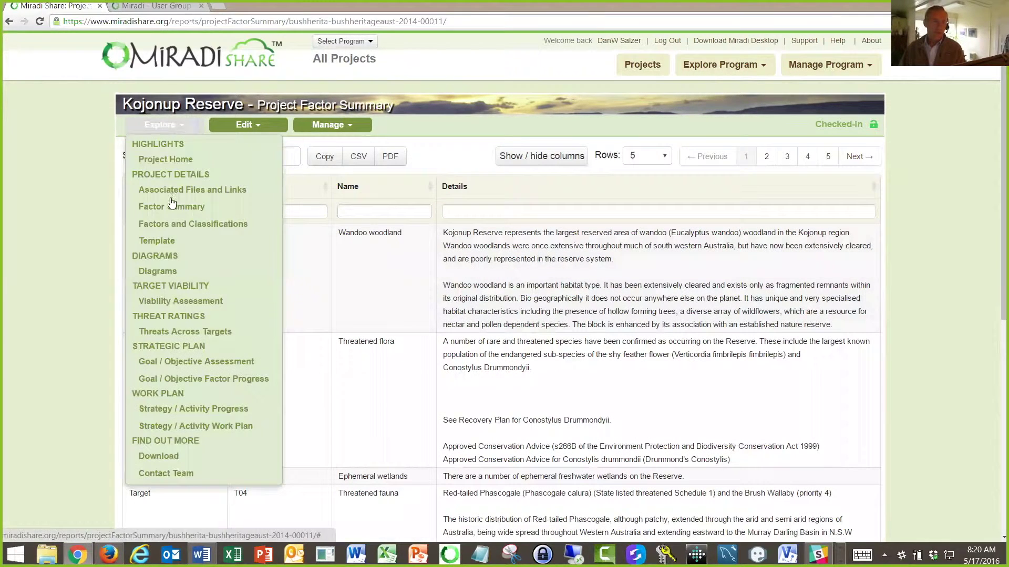
pyautogui.click(159, 272)
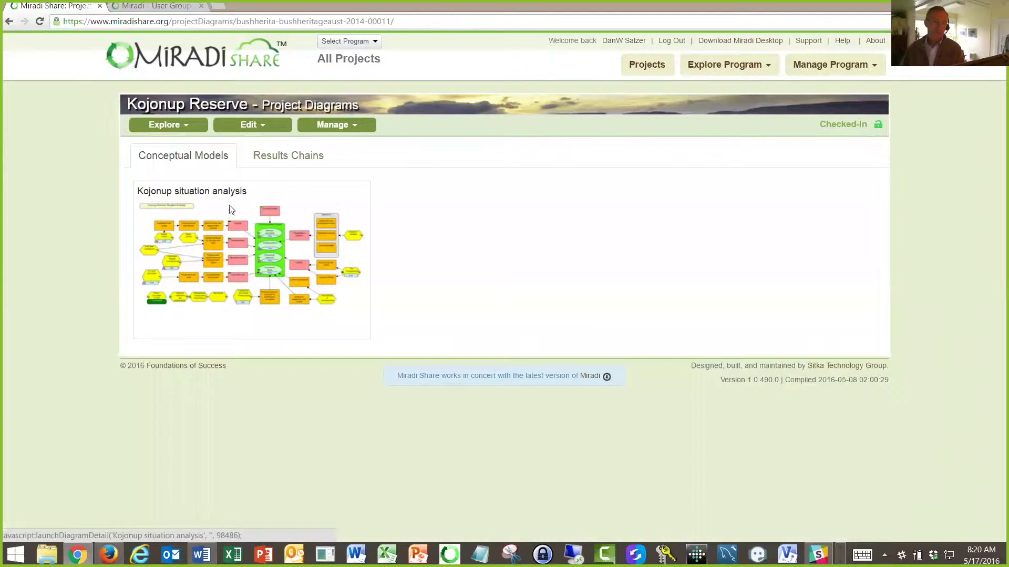
pyautogui.click(300, 161)
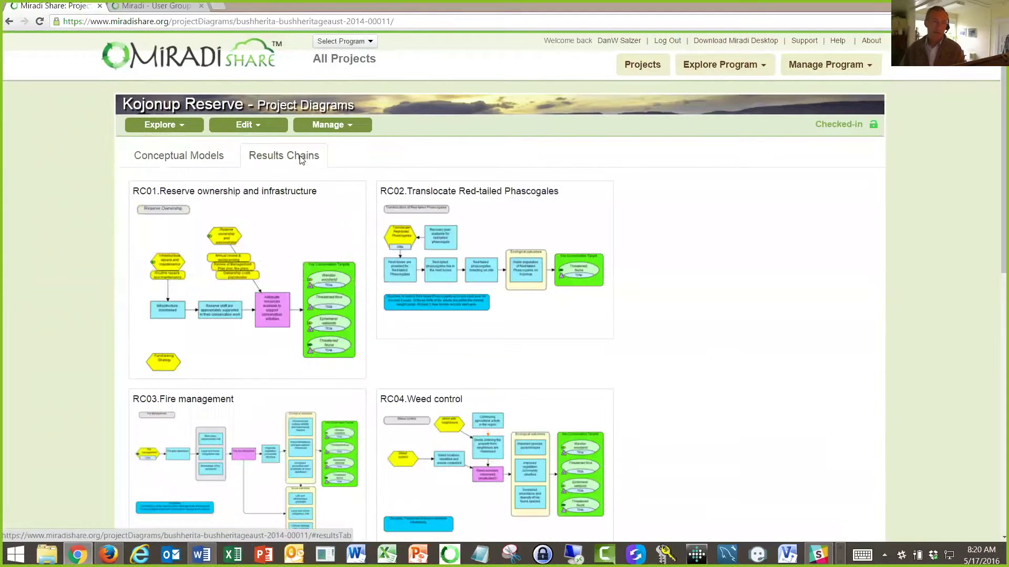
# View the results chain RC02.Translocate Red-tailed Phascogales, enlarge the diagram, and close it.
pyautogui.click(516, 230)
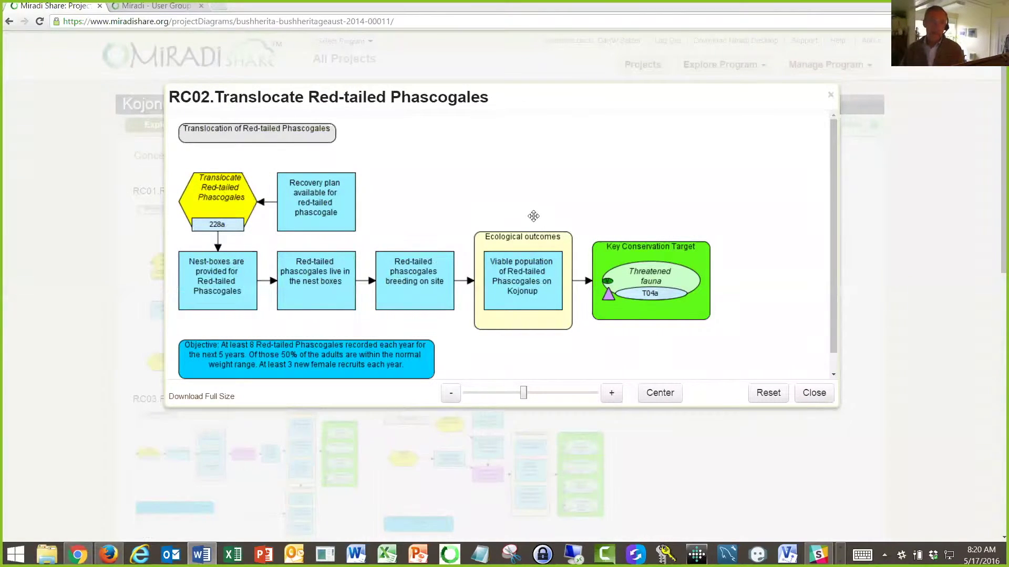
pyautogui.scroll(-1, 535, 182)
pyautogui.scroll(1, 536, 187)
pyautogui.moveTo(524, 395); pyautogui.dragTo(545, 393)
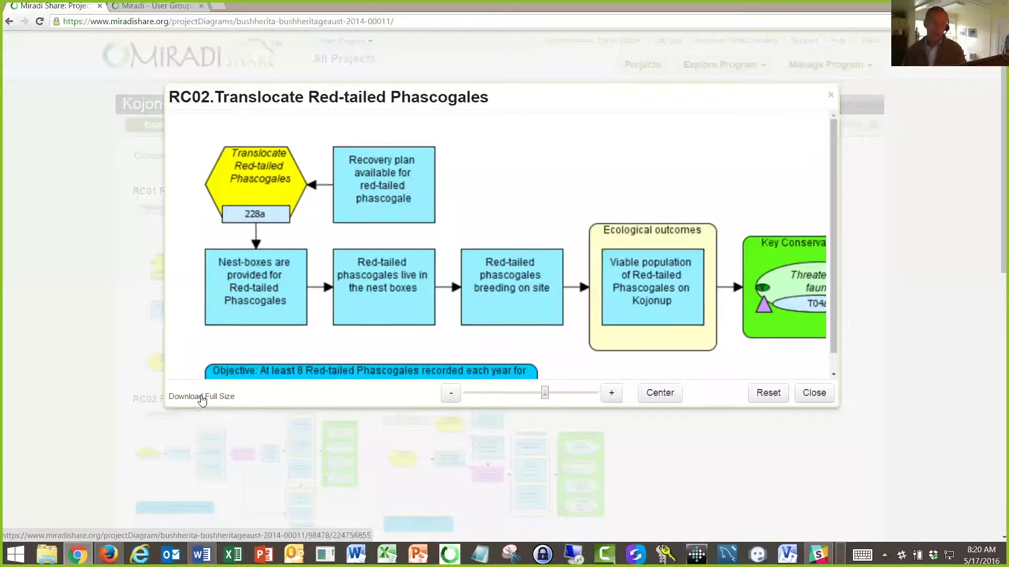
pyautogui.click(813, 394)
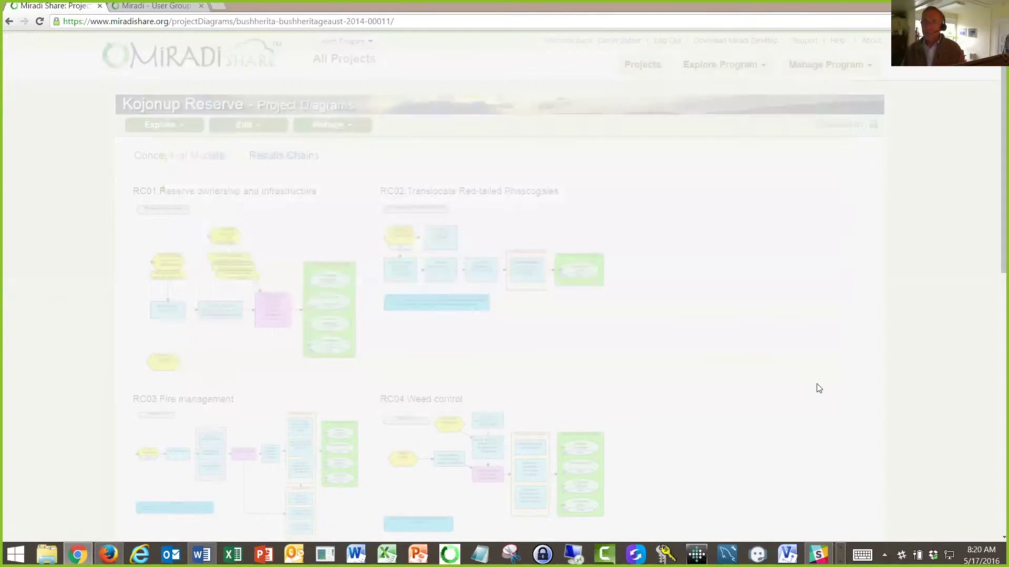
# Open the Kojonup Reserve project's Viability Assessment report.
pyautogui.click(185, 126)
pyautogui.click(171, 308)
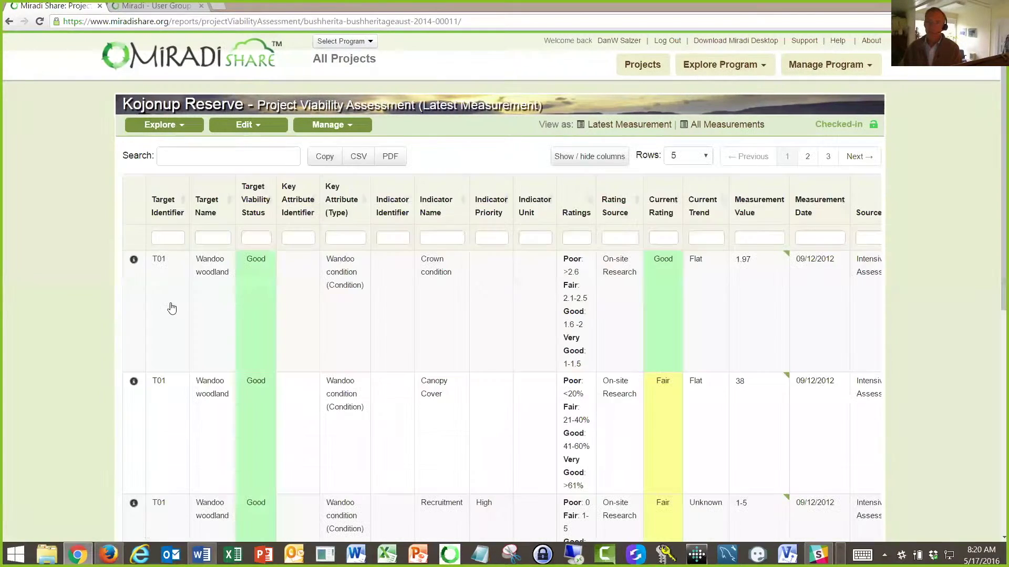
# Hide the Key Attribute Identifier, Indicator Identifier, Indicator Priority and Indicator Unit columns, and sort the table by Target Identifier in descending order.
pyautogui.click(587, 157)
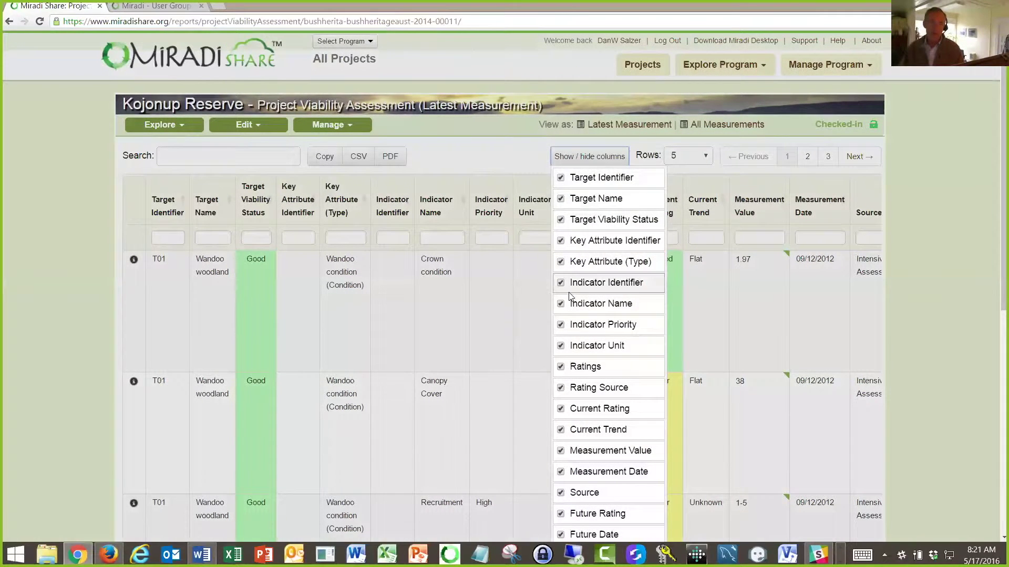
pyautogui.click(560, 240)
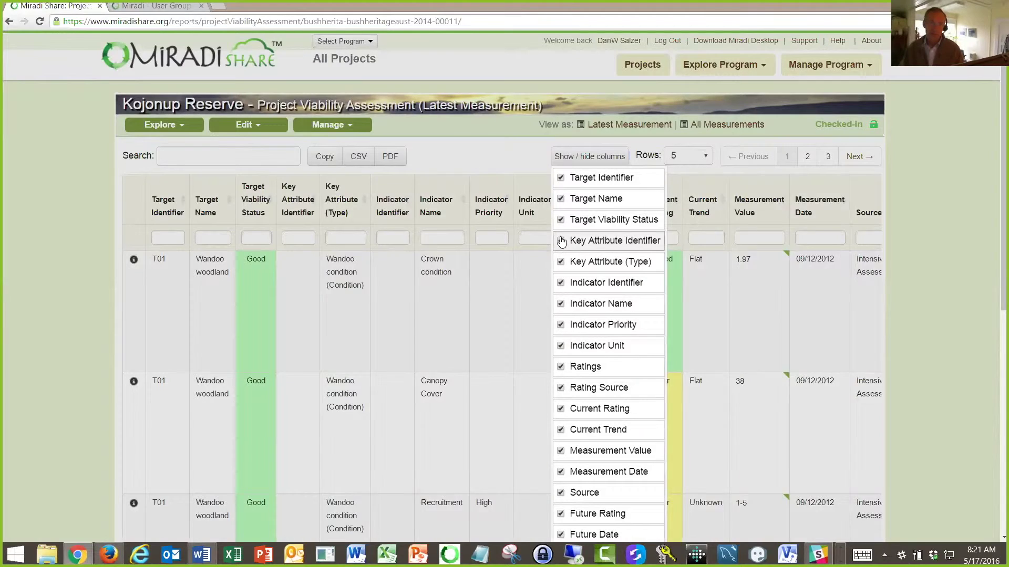
pyautogui.click(560, 283)
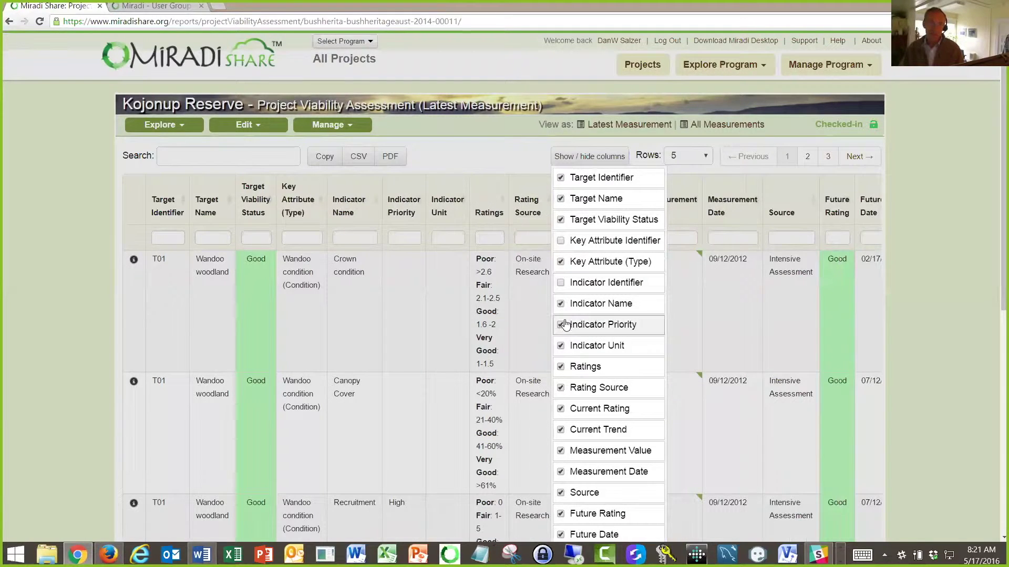
pyautogui.click(560, 325)
pyautogui.click(561, 346)
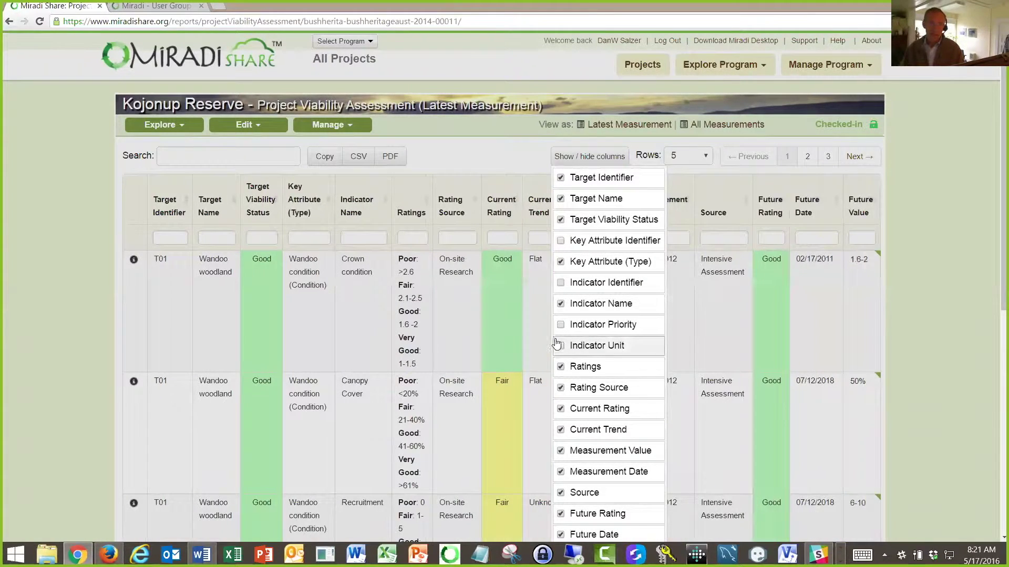
pyautogui.click(440, 185)
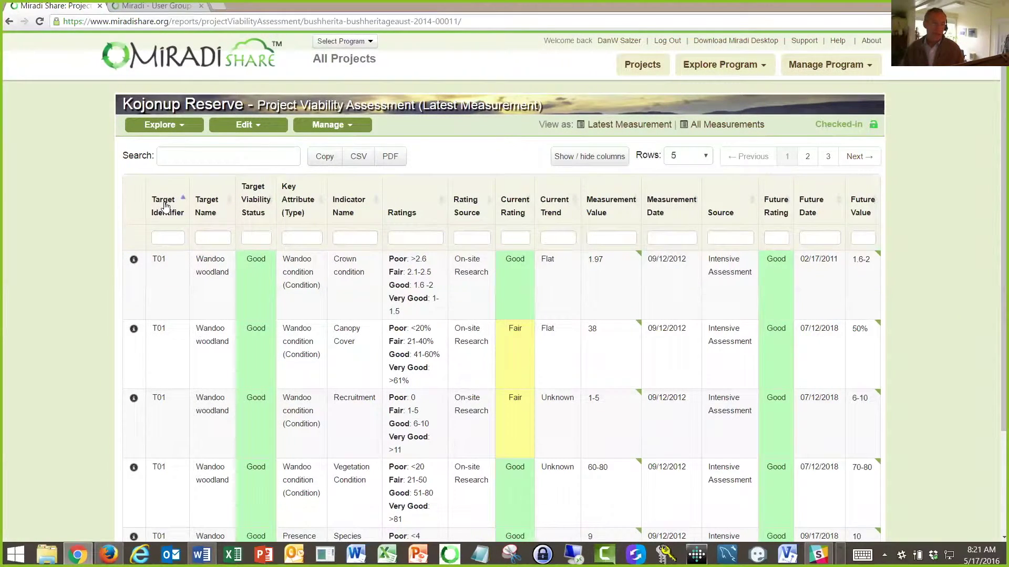
pyautogui.click(165, 206)
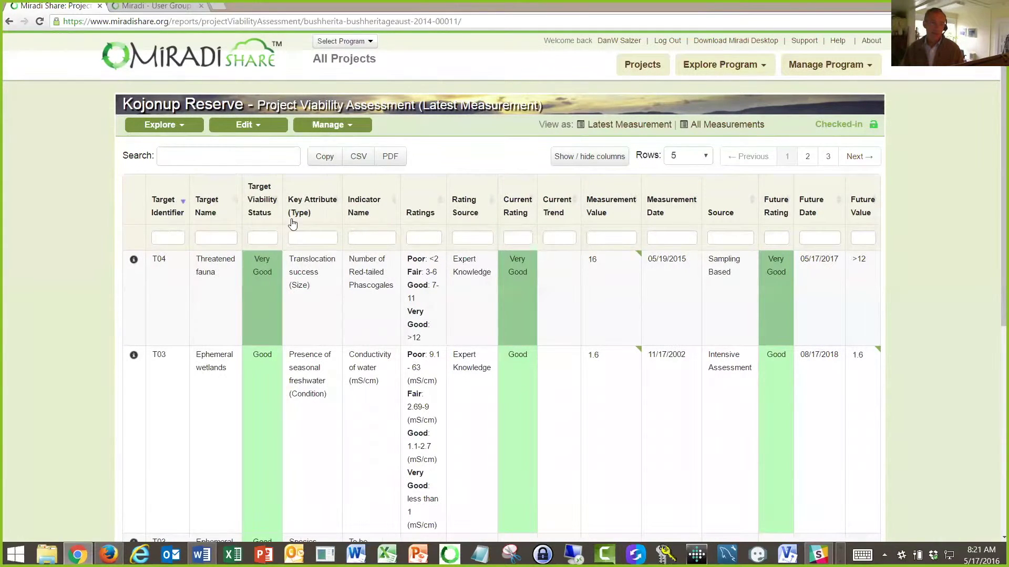
# Review the Threatened fauna target's Translocation success entry: indicator details, viability ratings, measurements and measurement chart, and close it.
pyautogui.click(133, 261)
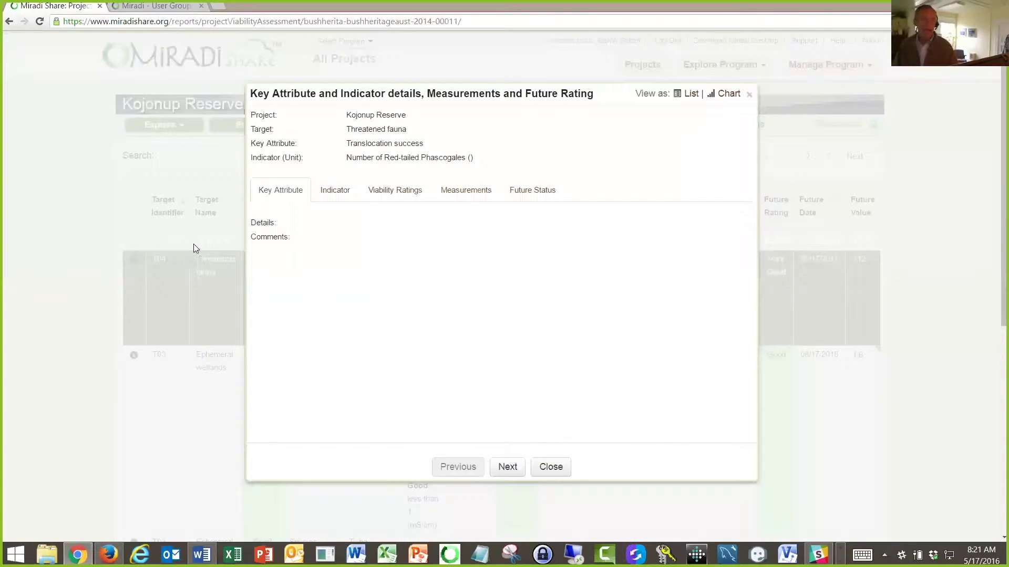
pyautogui.click(326, 190)
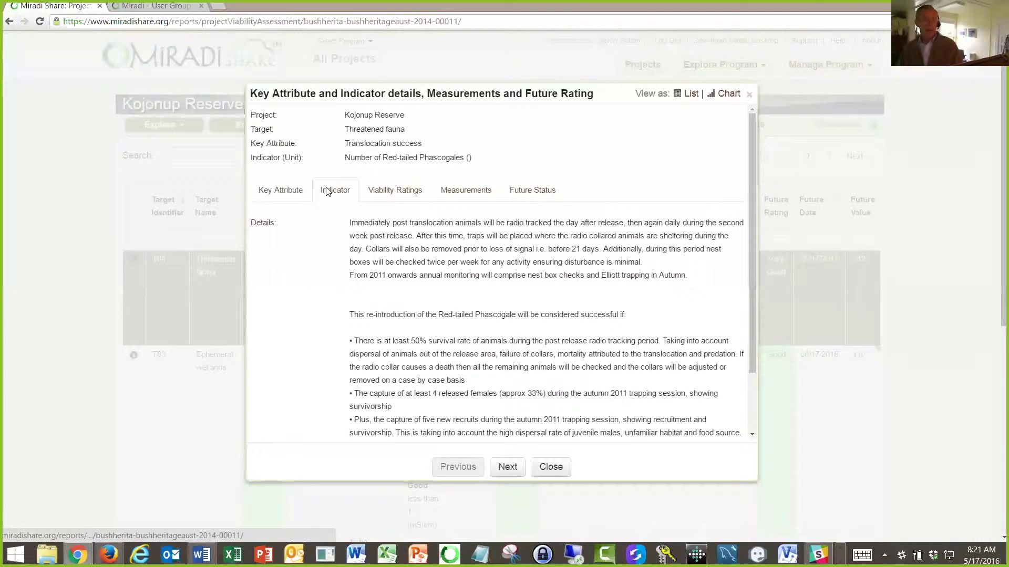
pyautogui.click(407, 194)
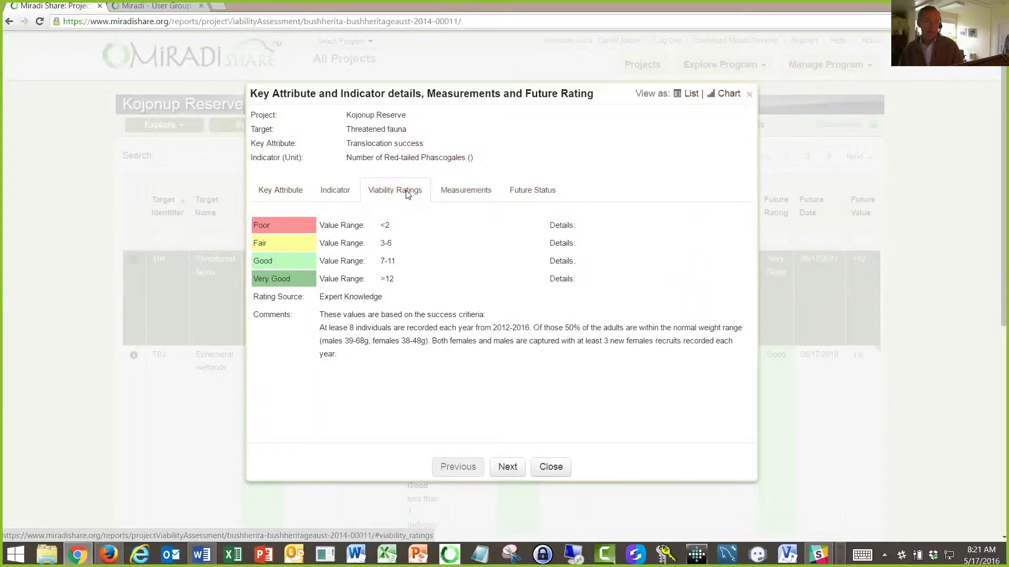
pyautogui.click(466, 190)
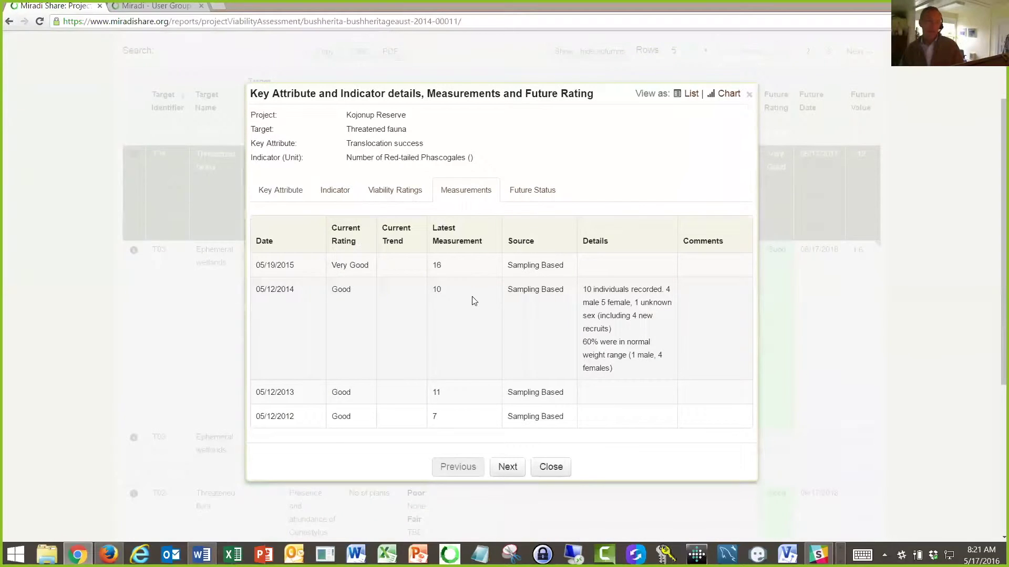
pyautogui.click(728, 95)
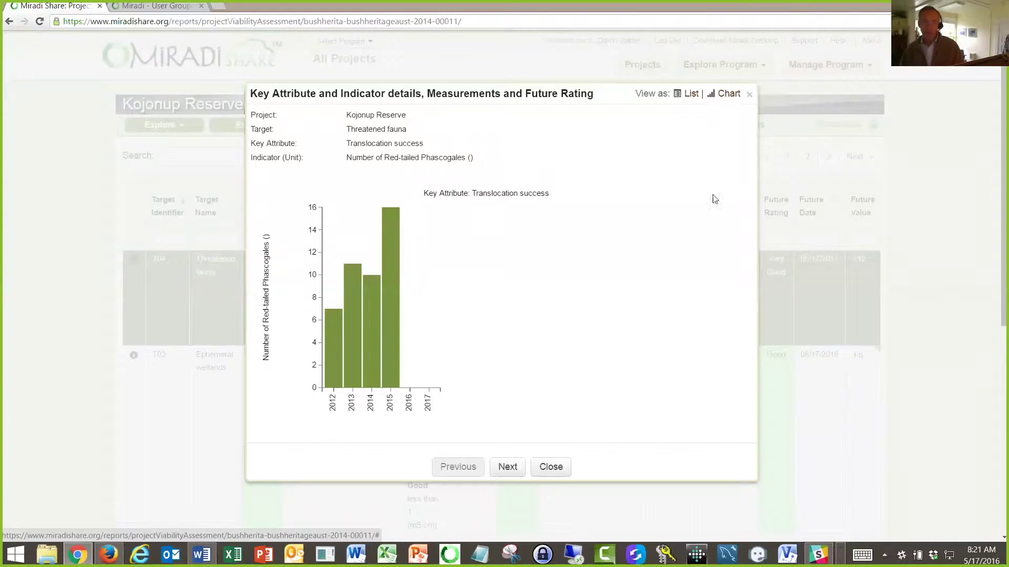
pyautogui.click(552, 467)
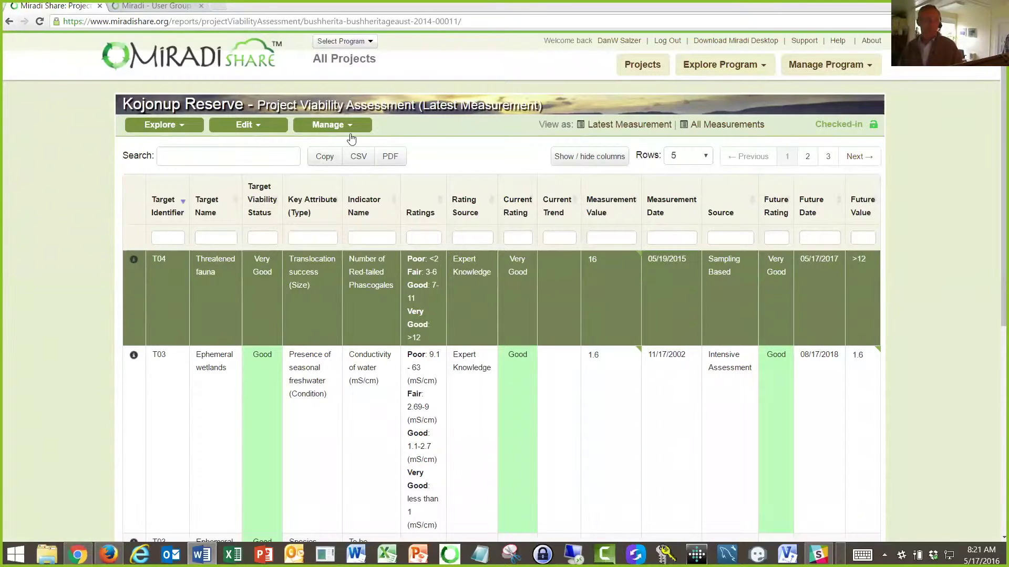
# Open the Kojonup Reserve project's Timeline and view the details of its most recent Miradi check-out and edits.
pyautogui.click(179, 126)
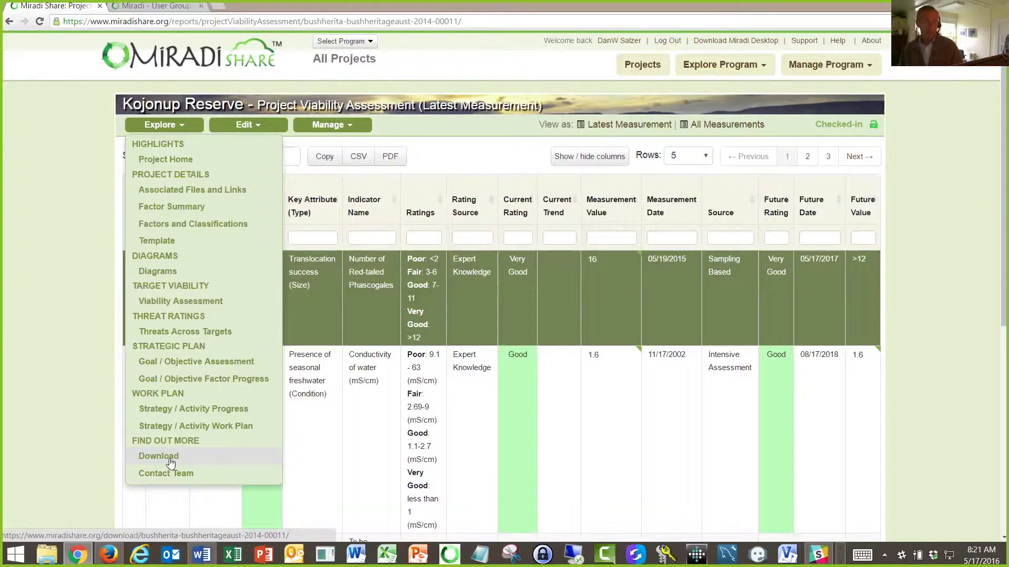
pyautogui.click(67, 339)
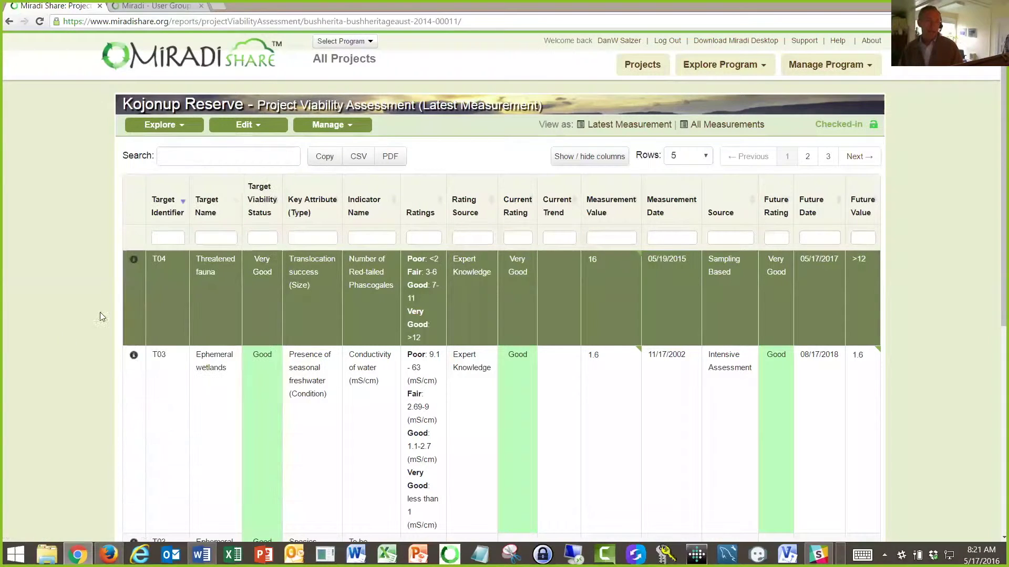
pyautogui.click(260, 127)
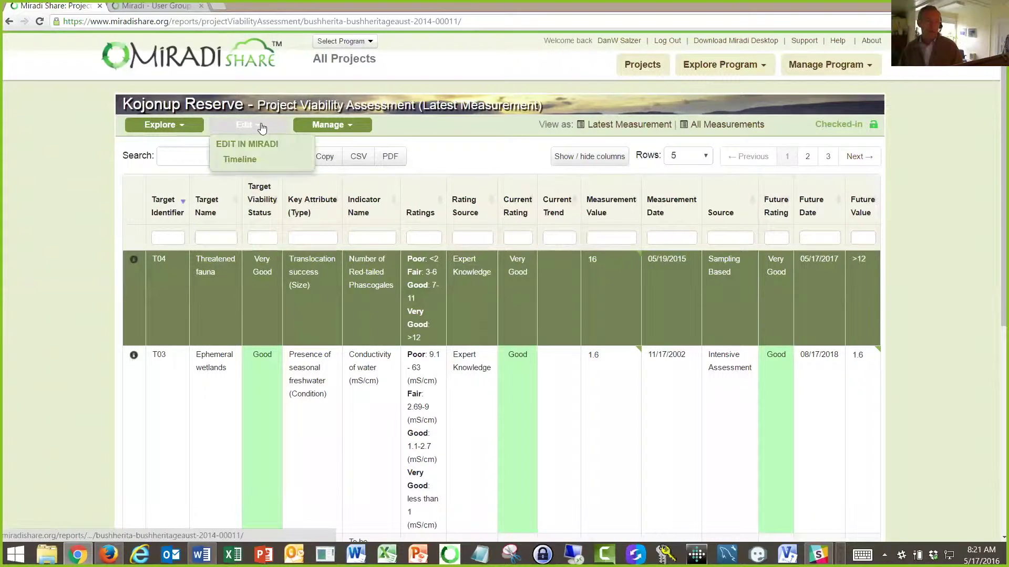
pyautogui.click(239, 160)
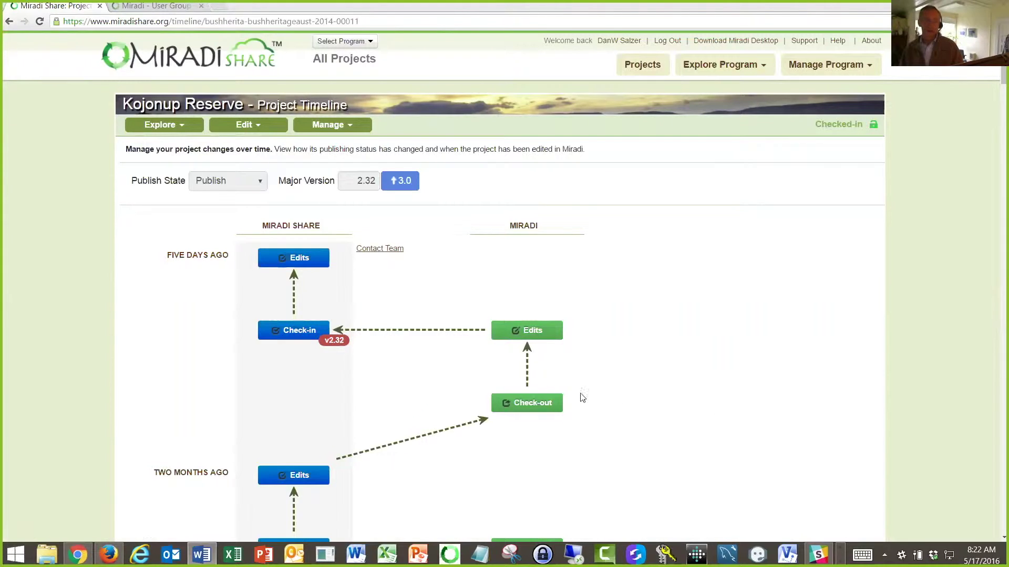
pyautogui.moveTo(531, 415)
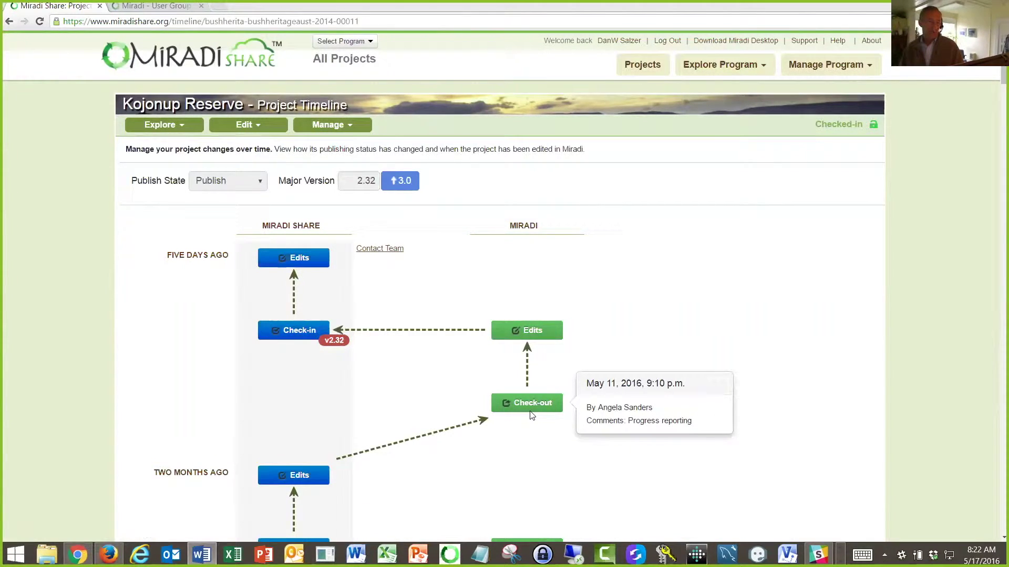
pyautogui.moveTo(535, 328)
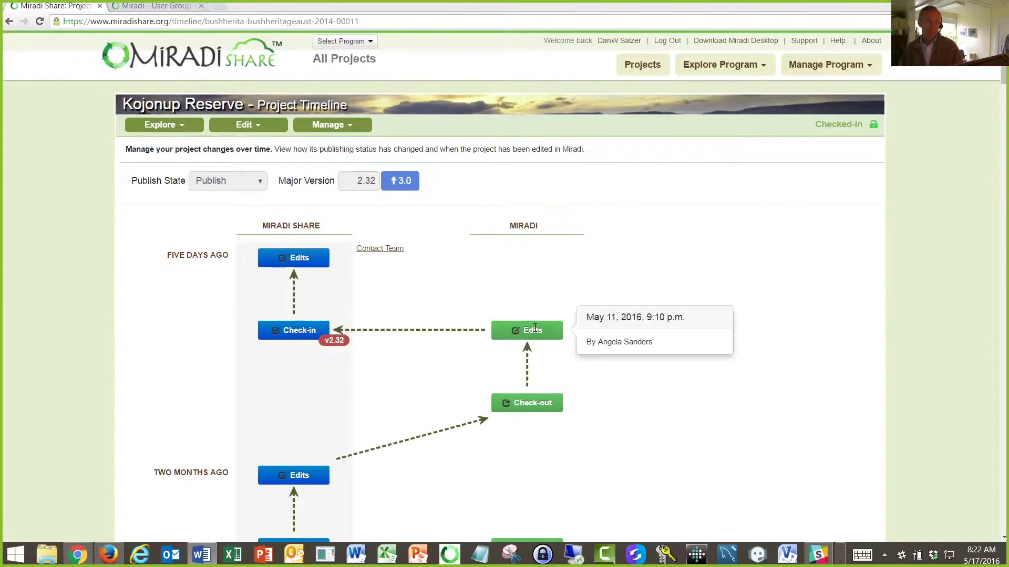
pyautogui.click(262, 126)
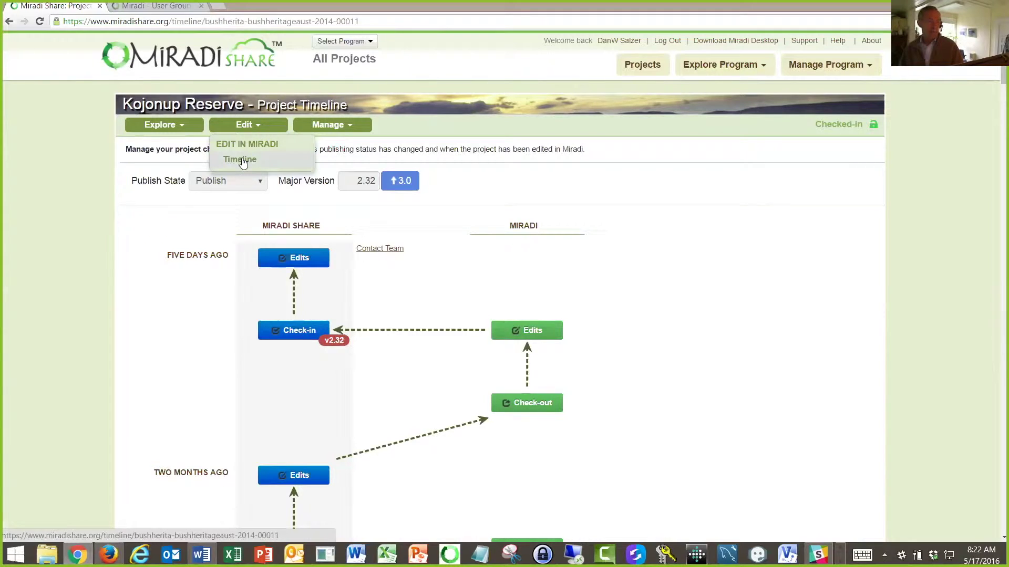
pyautogui.click(665, 233)
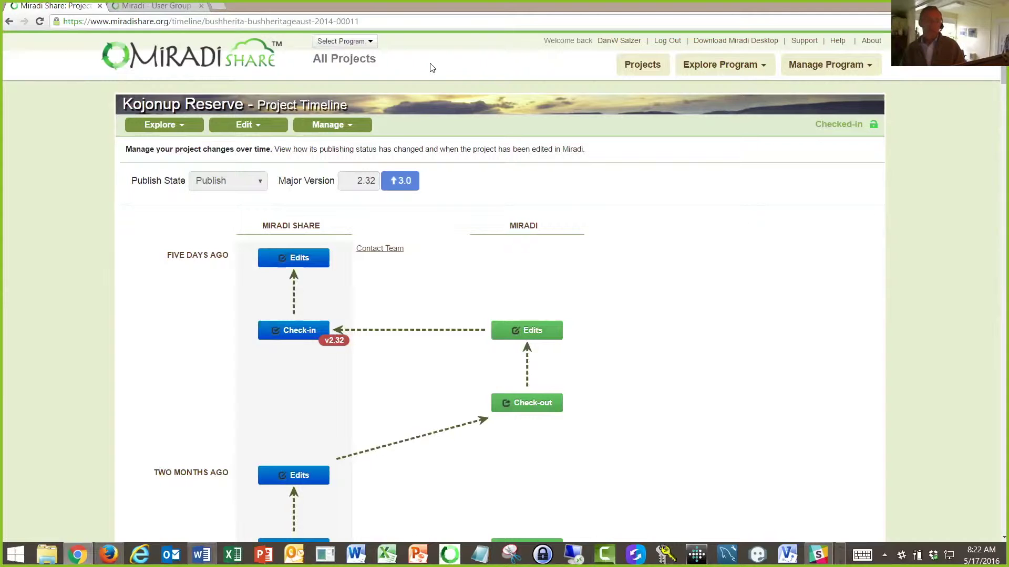
# Set the active program to Bush Heritage Australia and list its projects with the saved filter cleared.
pyautogui.click(368, 41)
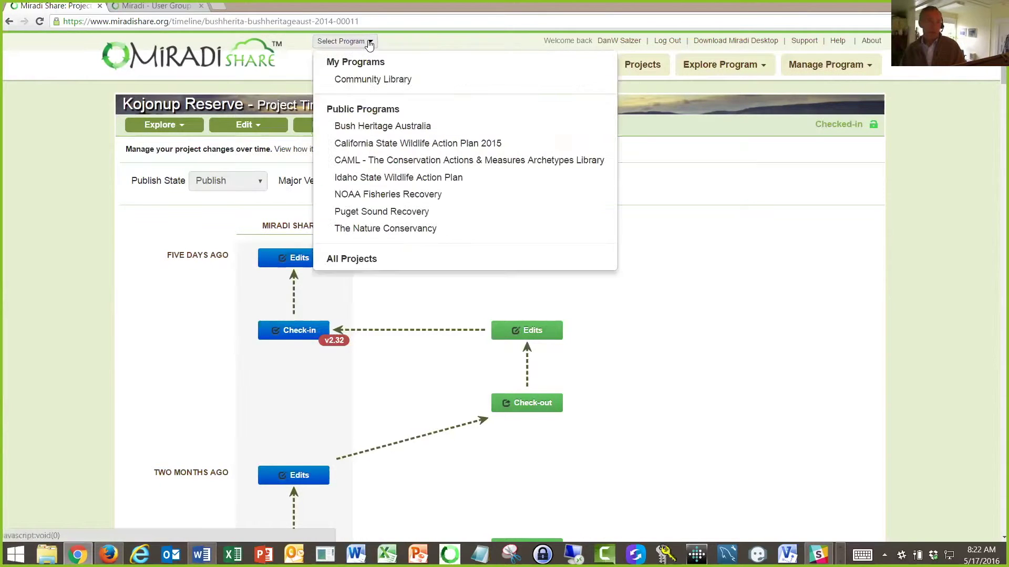
pyautogui.click(370, 126)
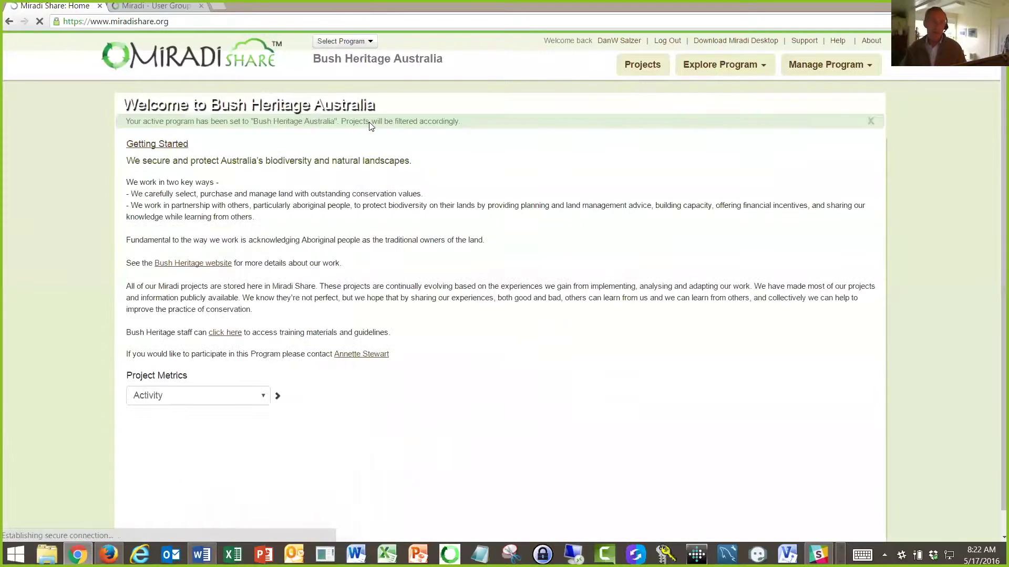
pyautogui.click(641, 63)
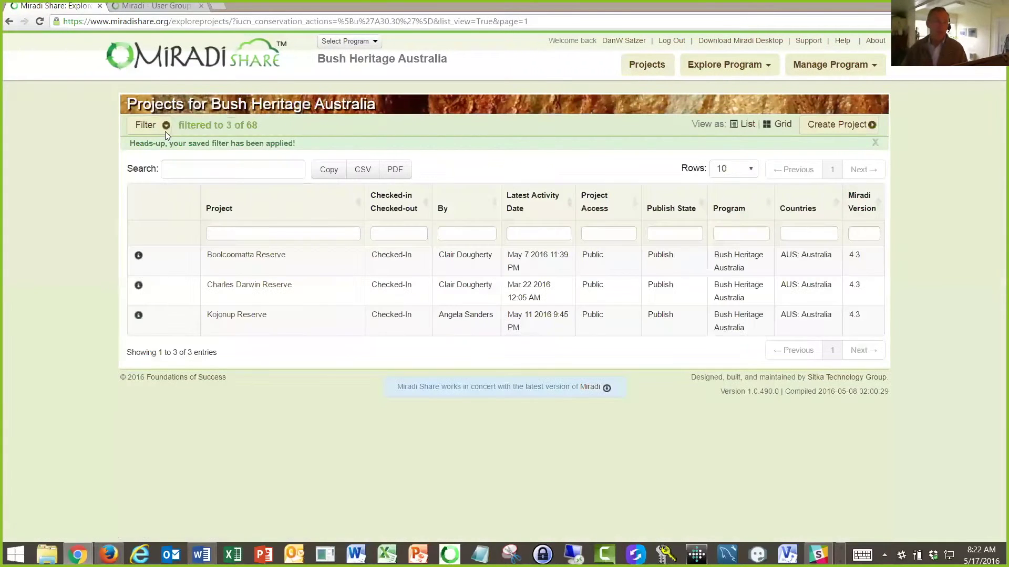
pyautogui.click(166, 127)
pyautogui.click(272, 369)
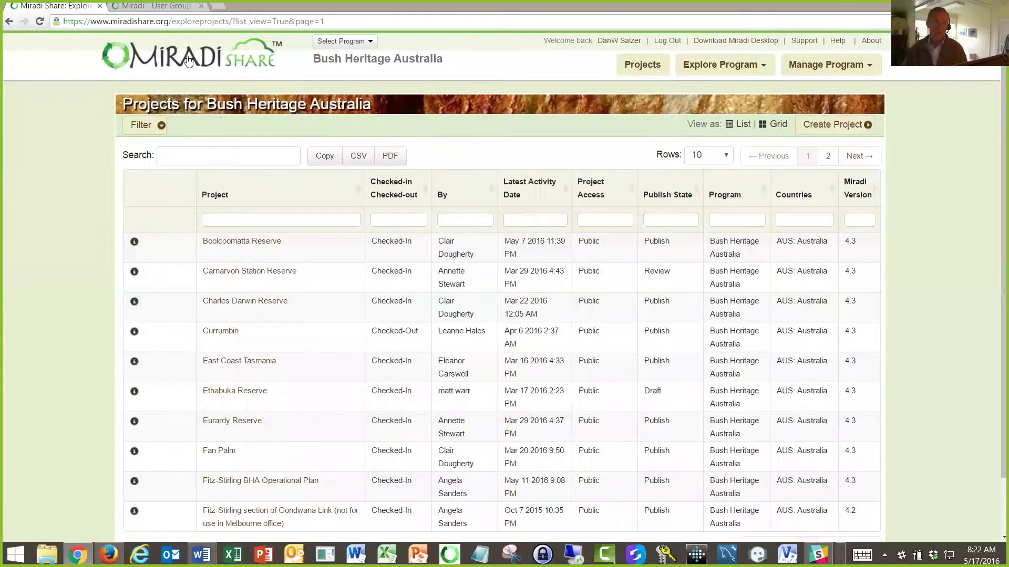
# Return to the Bush Heritage Australia home page and advance its slideshow by one slide.
pyautogui.click(187, 60)
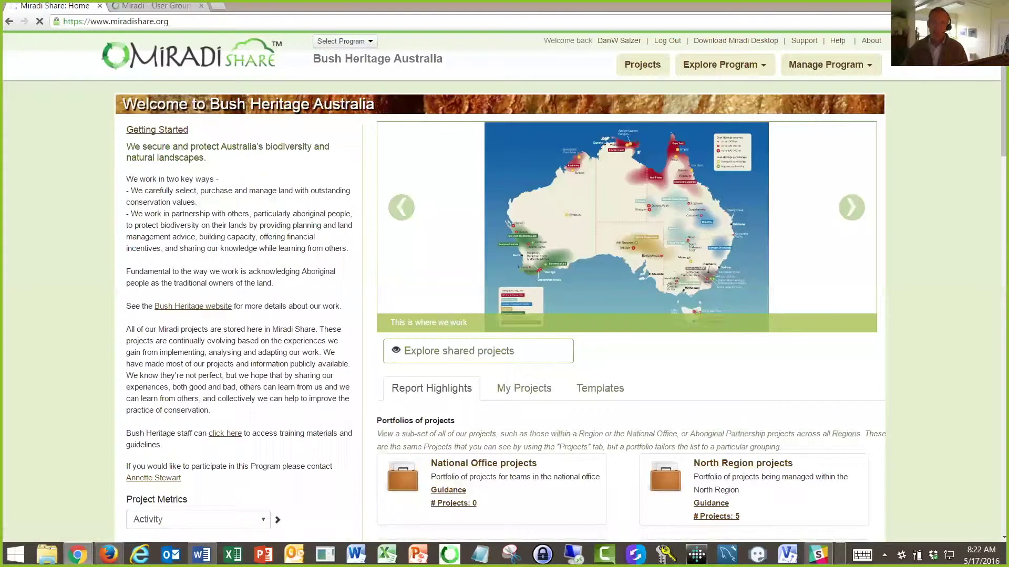
pyautogui.click(851, 208)
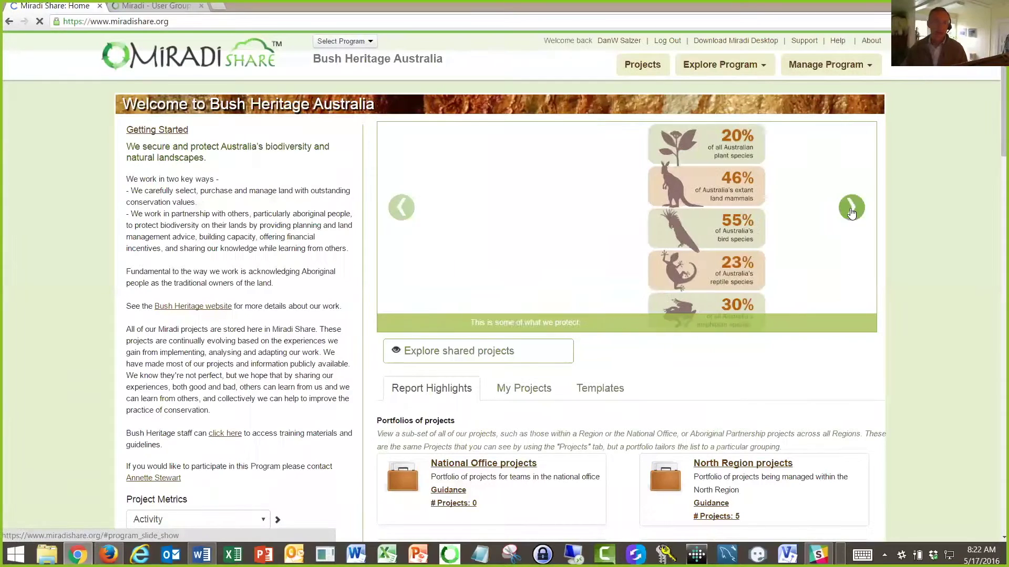
pyautogui.scroll(-2, 905, 200)
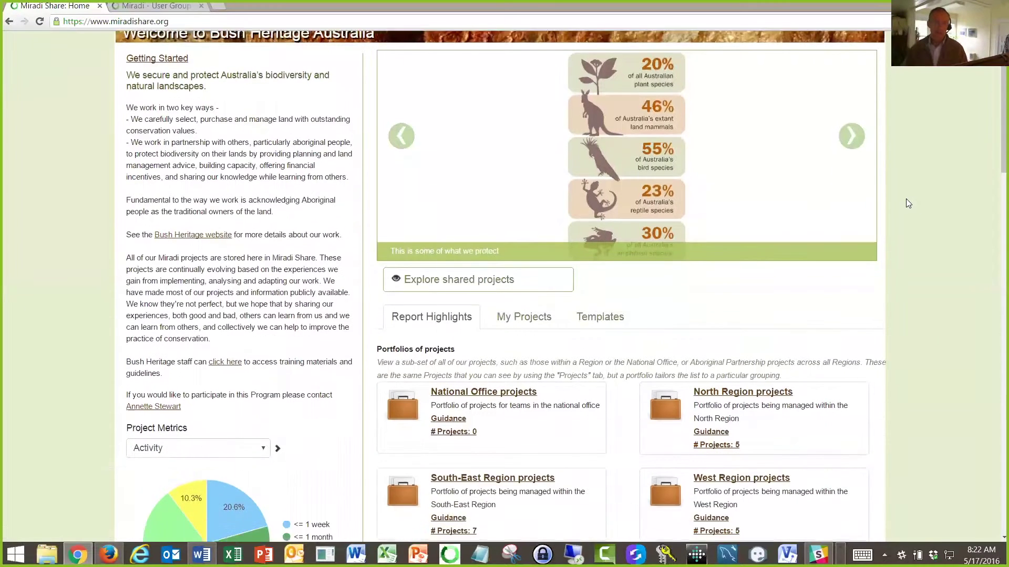
pyautogui.scroll(1, 905, 200)
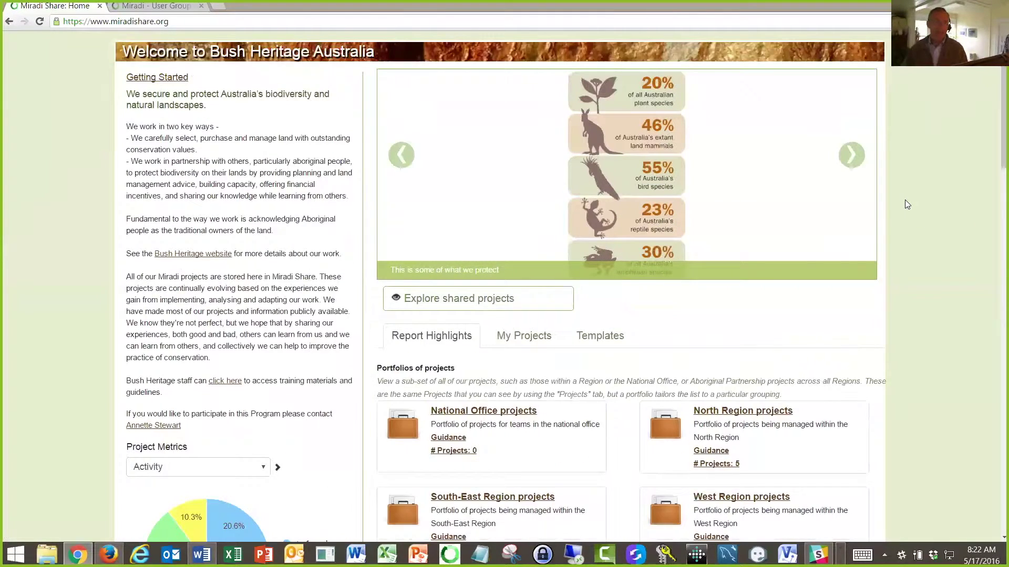
# Examine the program home page's Project Metrics chart, the list of available metrics, and the portfolios of projects.
pyautogui.scroll(-1, 171, 147)
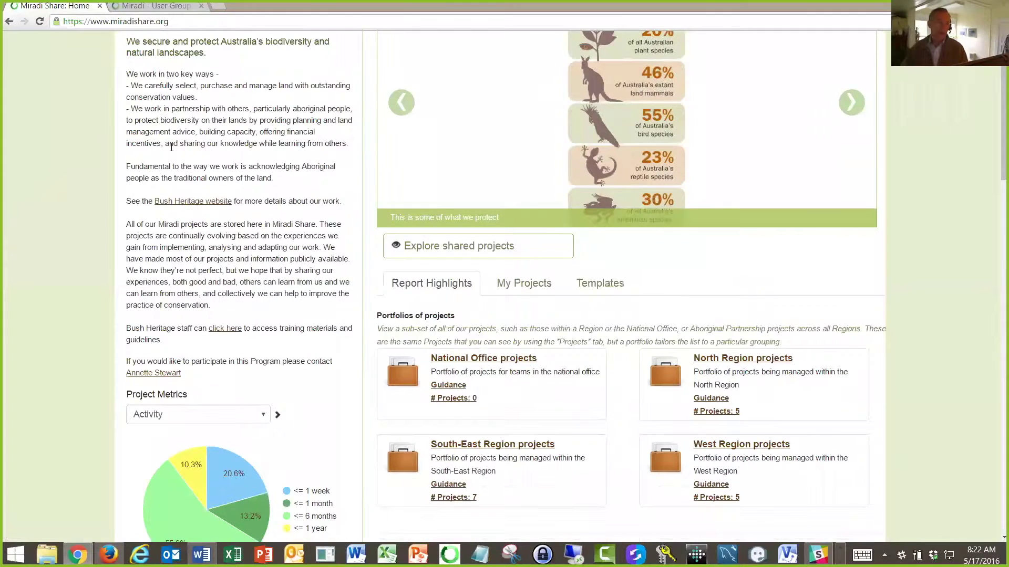
pyautogui.scroll(-3, 173, 155)
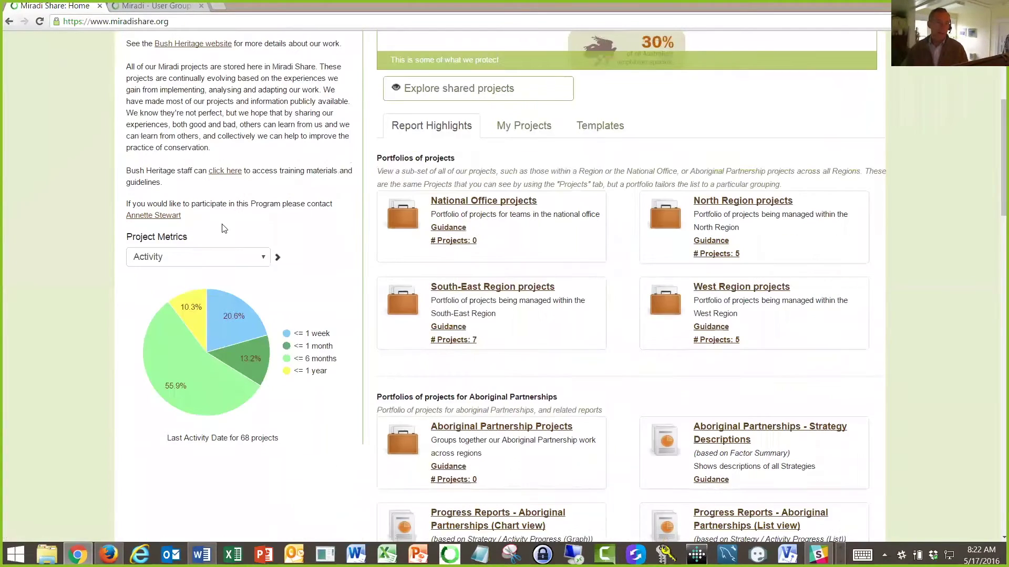
pyautogui.click(263, 257)
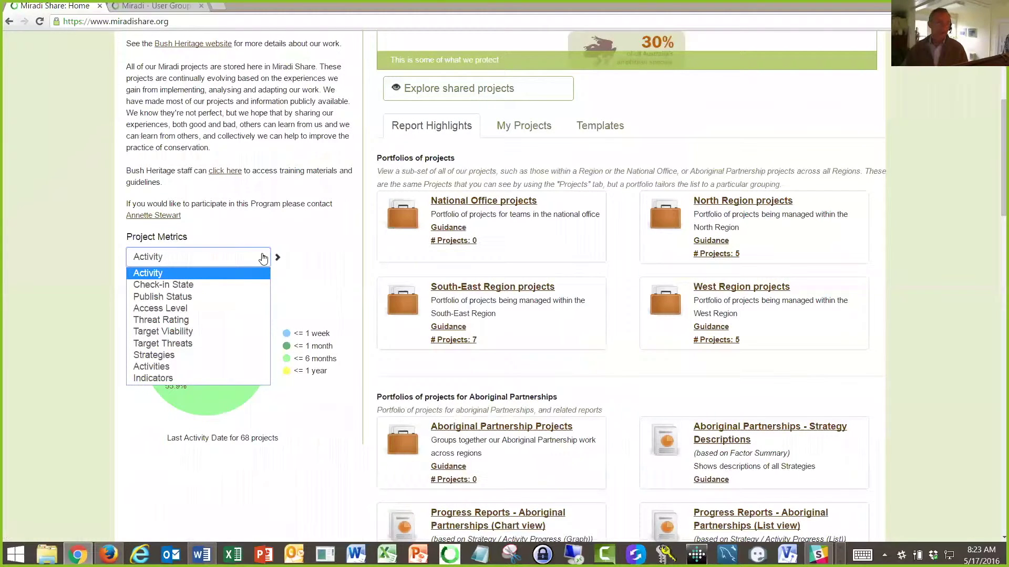
pyautogui.click(313, 252)
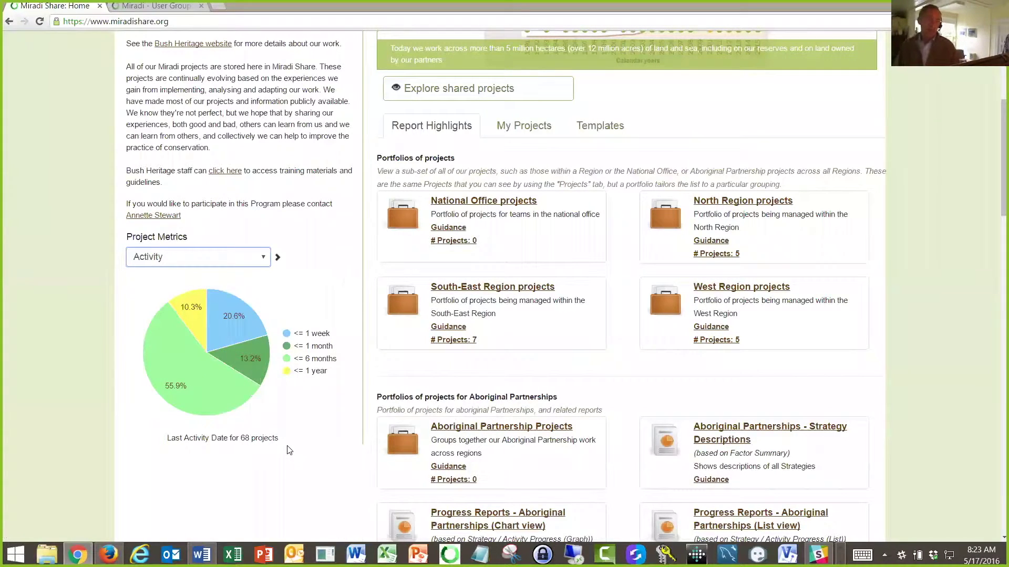
pyautogui.scroll(1, 294, 452)
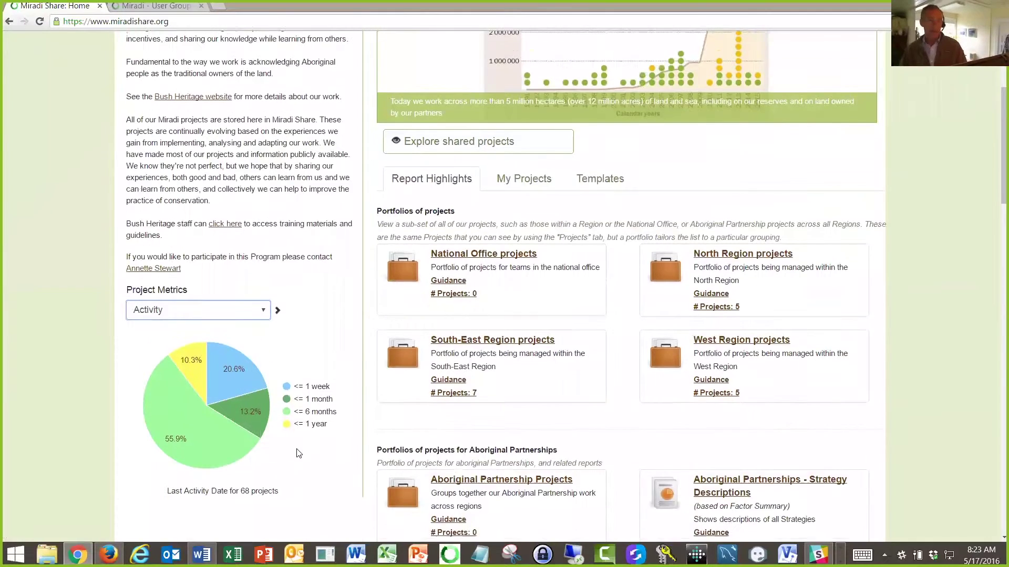
pyautogui.scroll(2, 299, 454)
pyautogui.scroll(2, 307, 444)
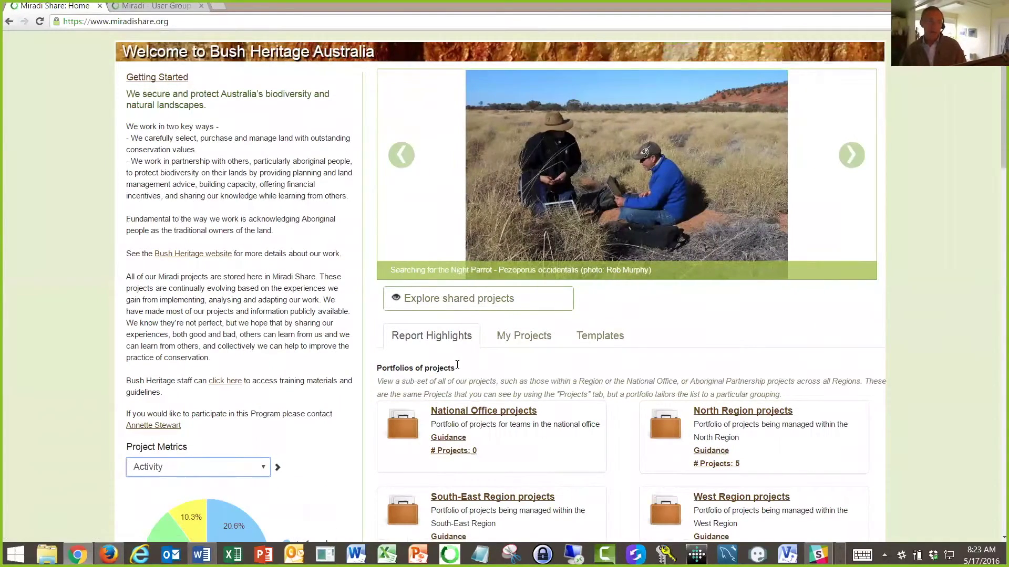
pyautogui.scroll(-1, 455, 365)
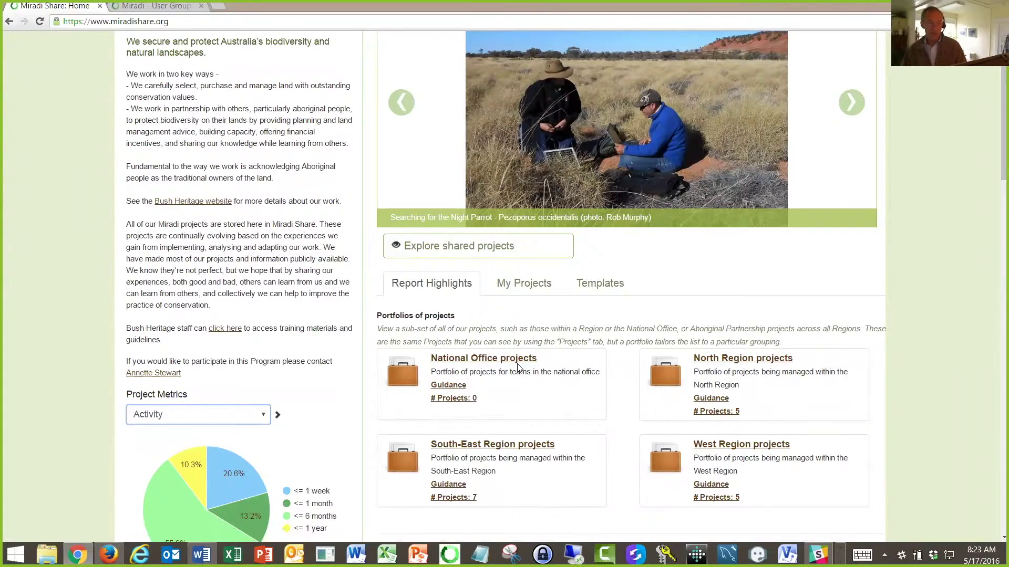
# Examine the program home page's portfolios and Aboriginal Partnerships reports, and the list of program-level report types.
pyautogui.scroll(-1, 517, 368)
pyautogui.scroll(-3, 467, 343)
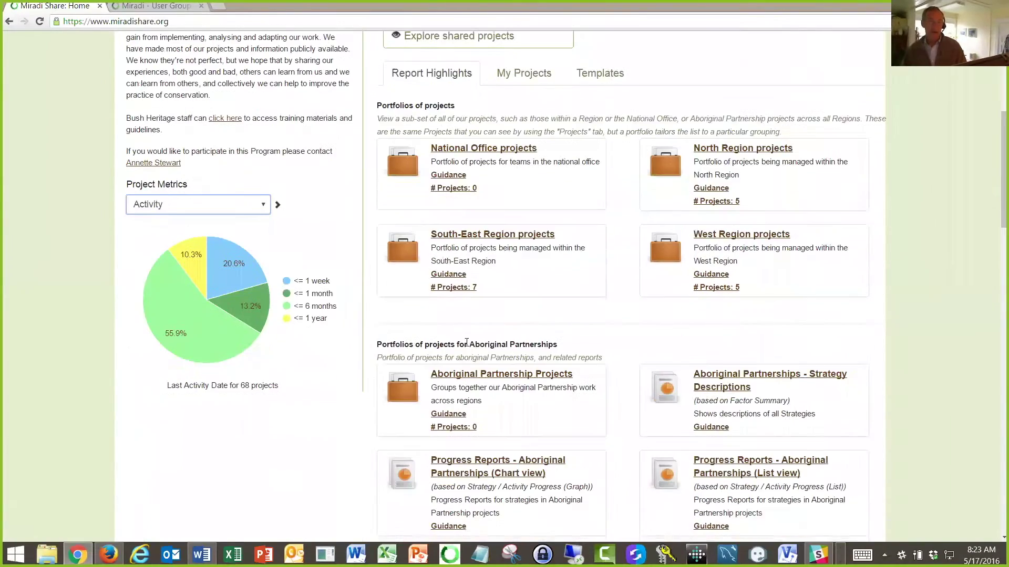
pyautogui.scroll(6, 559, 339)
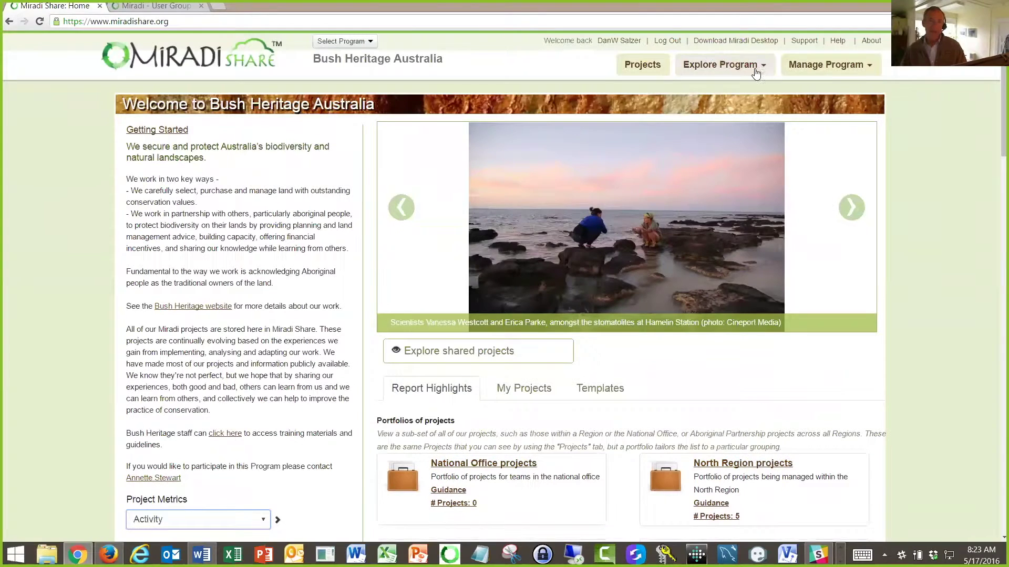
pyautogui.click(756, 67)
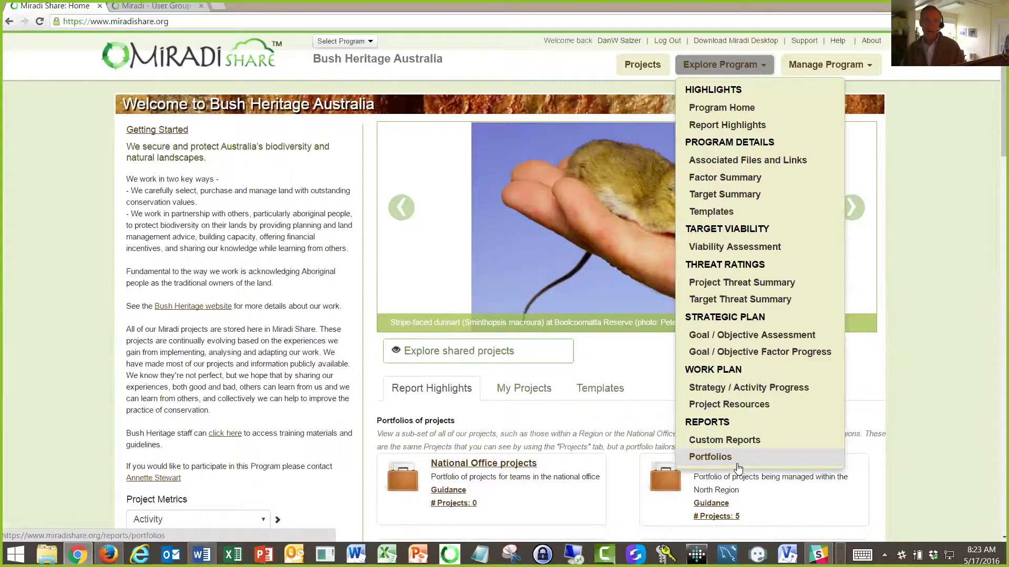
pyautogui.click(950, 296)
# Open the South-east Region - Progress Reports (Chart view) report from the program home page's report highlights.
pyautogui.scroll(-1, 951, 298)
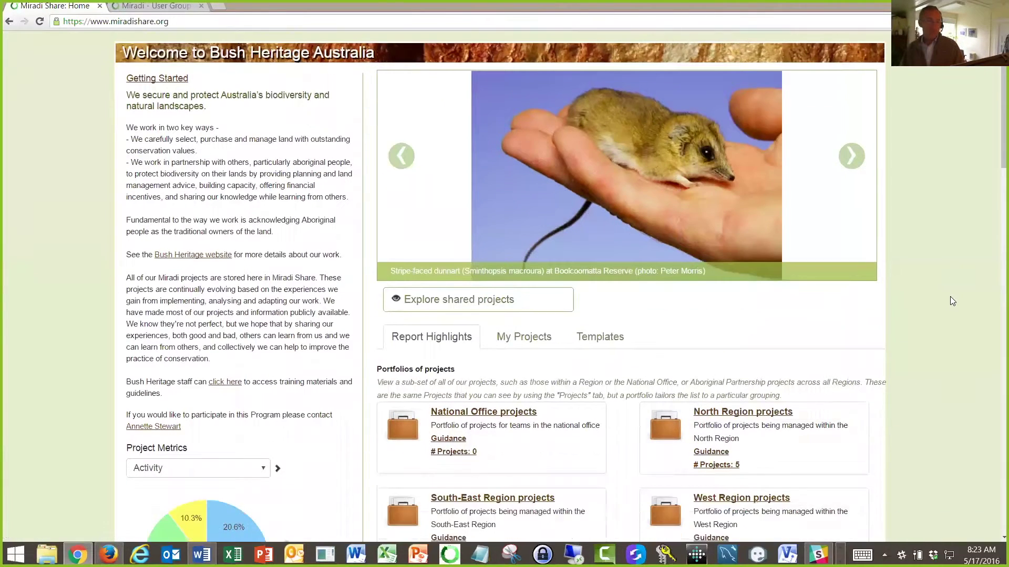
pyautogui.scroll(-6, 951, 300)
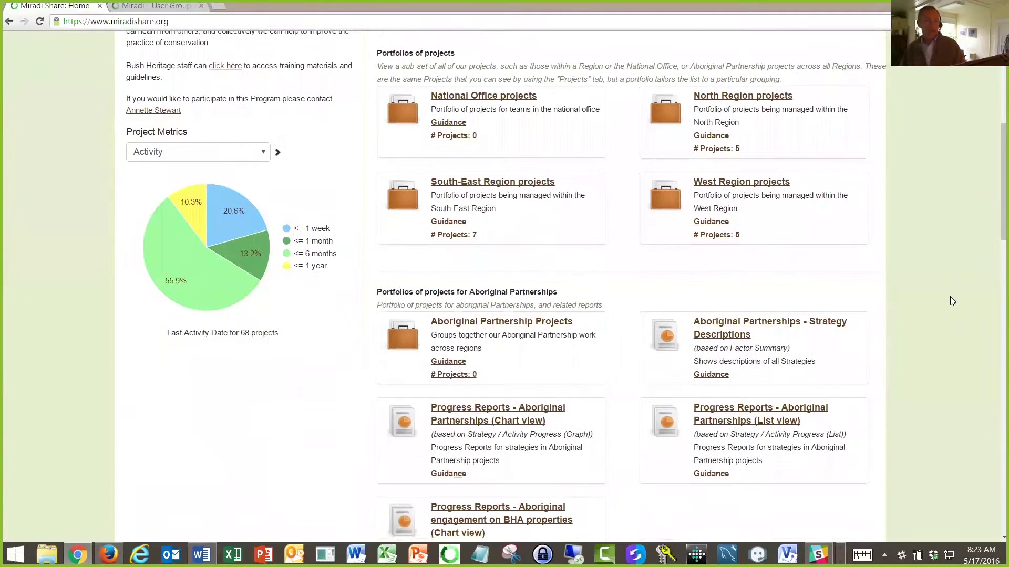
pyautogui.scroll(-2, 951, 301)
pyautogui.scroll(-6, 950, 300)
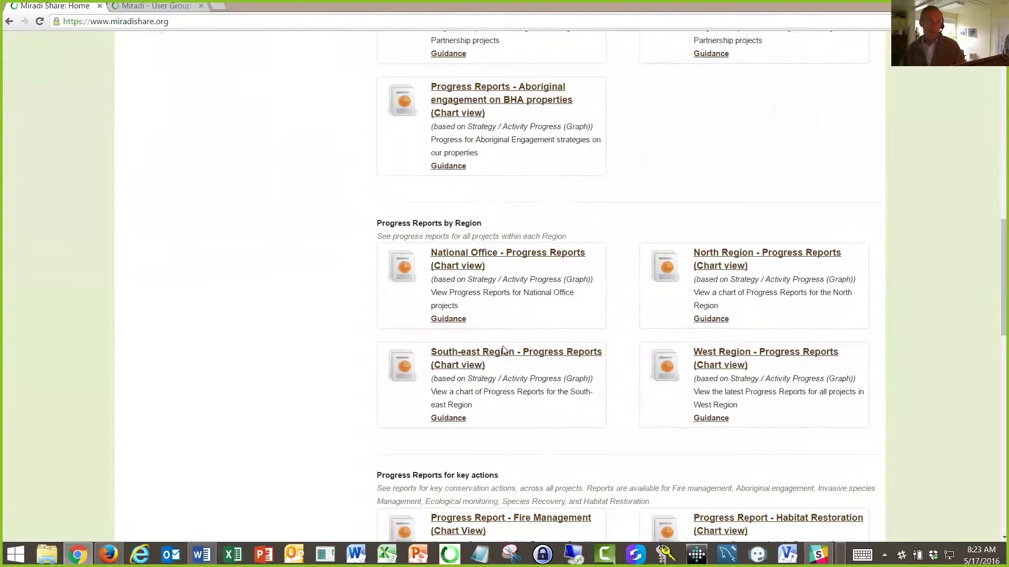
pyautogui.click(501, 353)
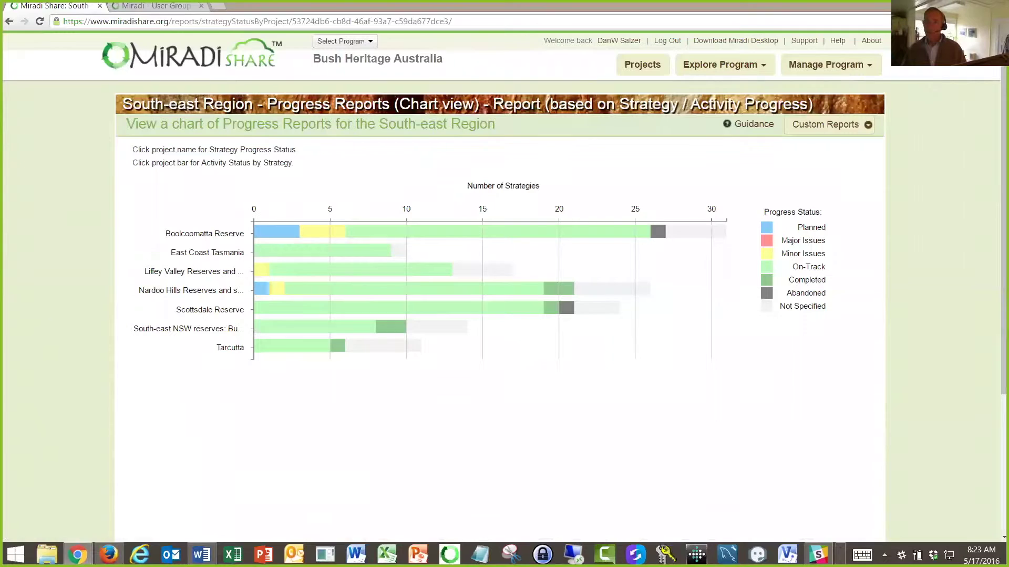
pyautogui.hotkey('alt', 'Tab')
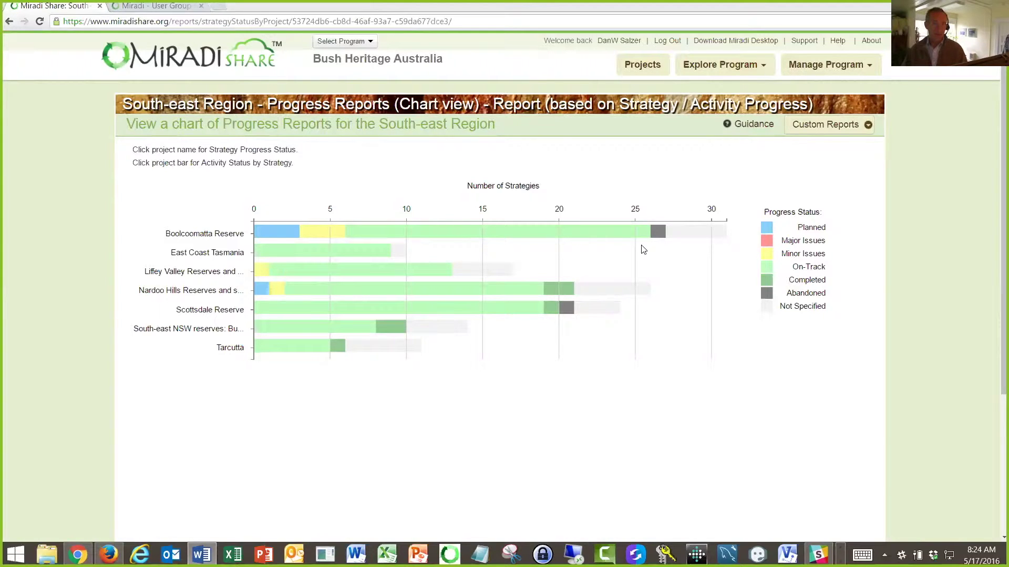
# View Boolcoomatta Reserve's activity status by strategy and the activity progress details of its Rabbit control strategy.
pyautogui.click(461, 234)
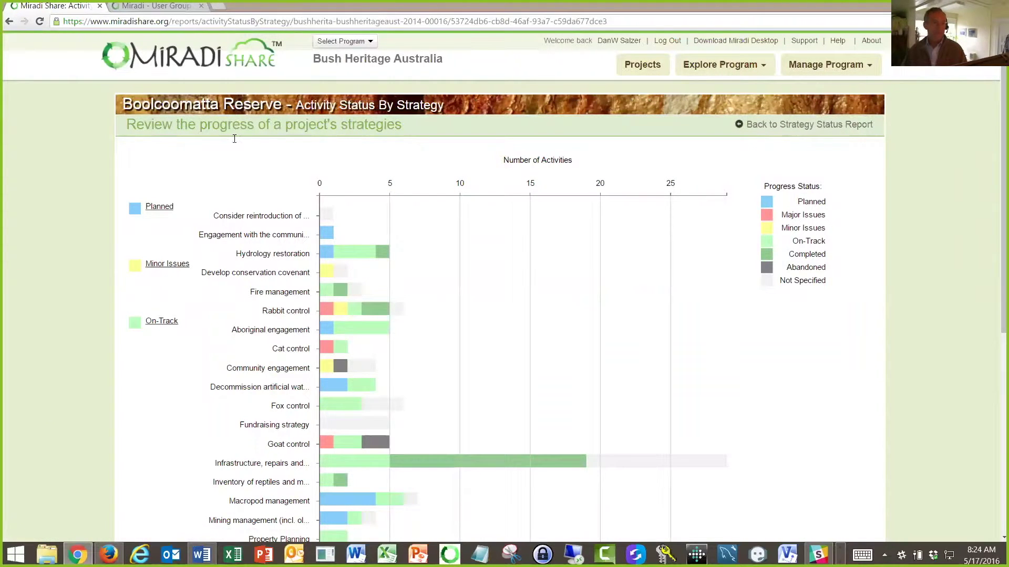
pyautogui.scroll(-2, 270, 386)
pyautogui.scroll(1, 270, 378)
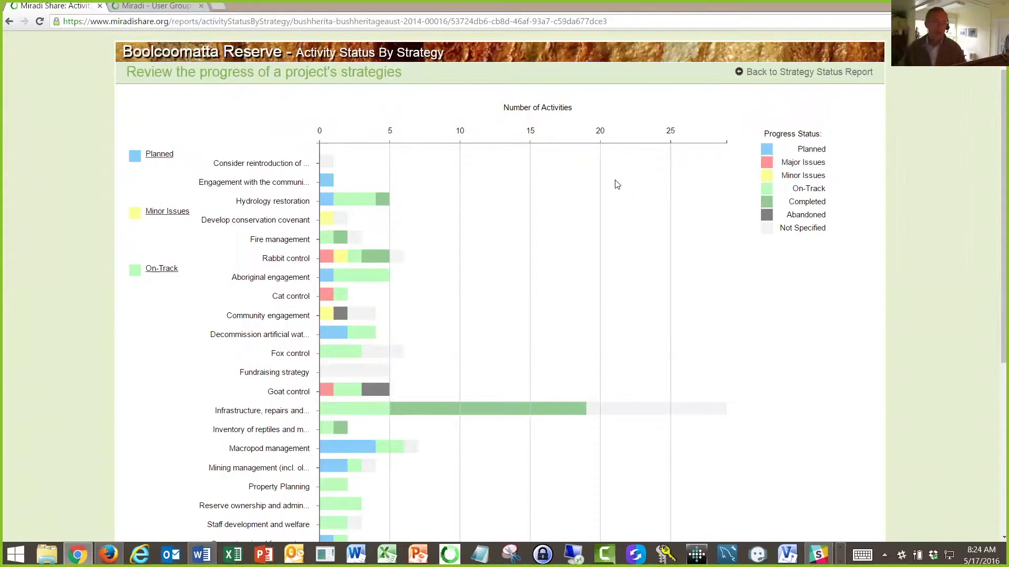
pyautogui.click(362, 256)
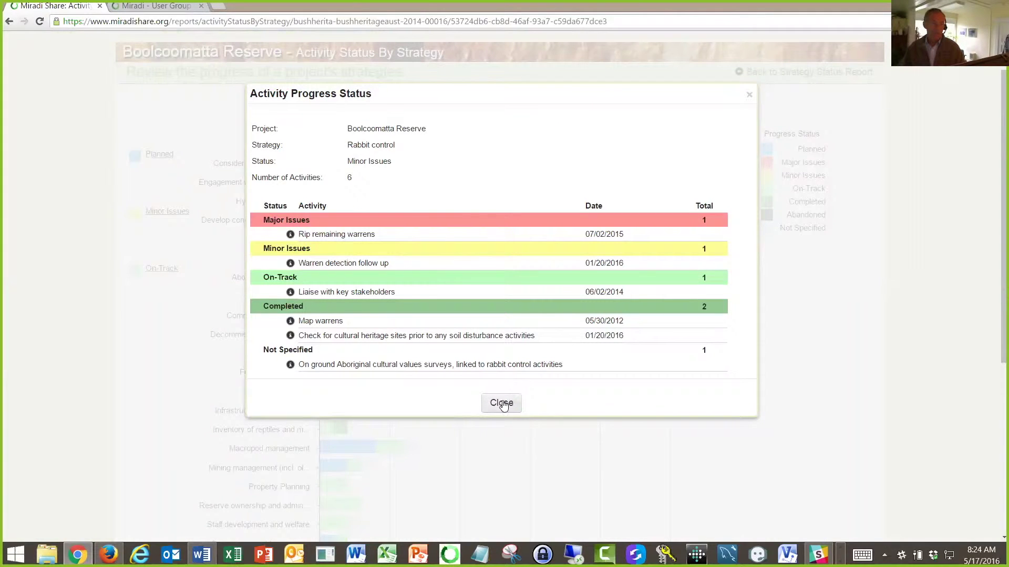
pyautogui.click(502, 404)
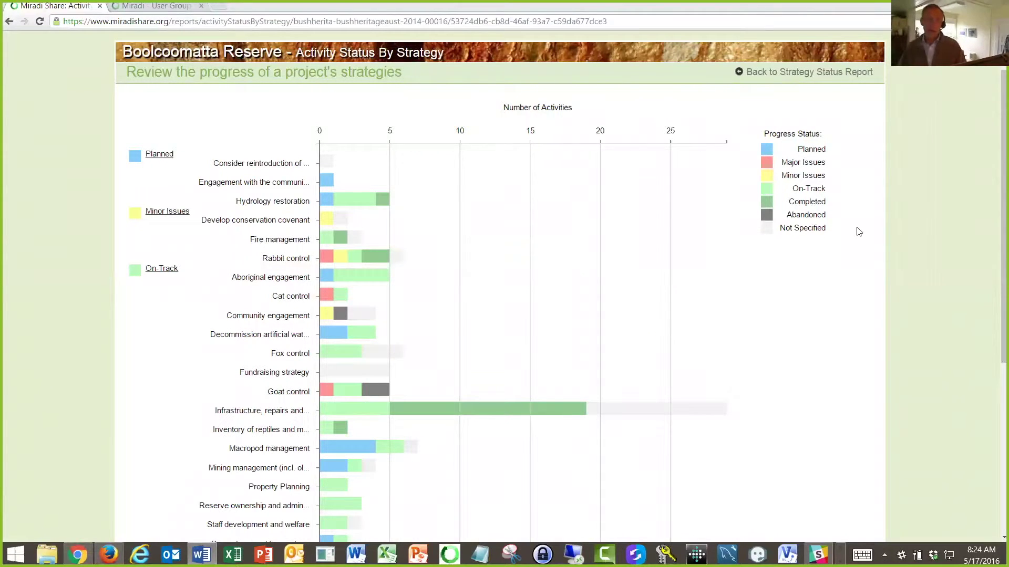
pyautogui.scroll(2, 851, 189)
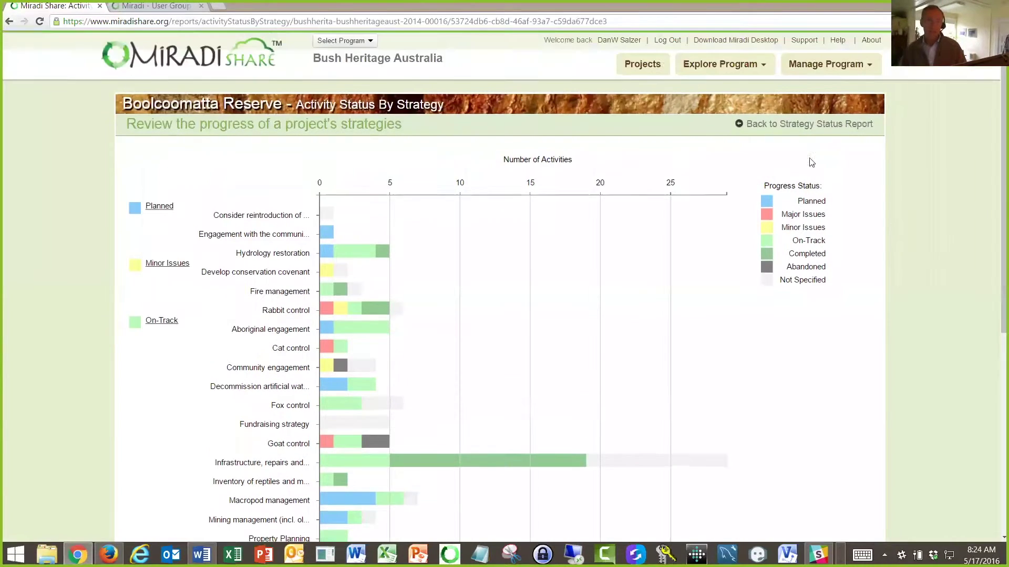
# Open the program's Project Threat Summary report and sort it by Count of Projects with Threat in descending order.
pyautogui.click(725, 65)
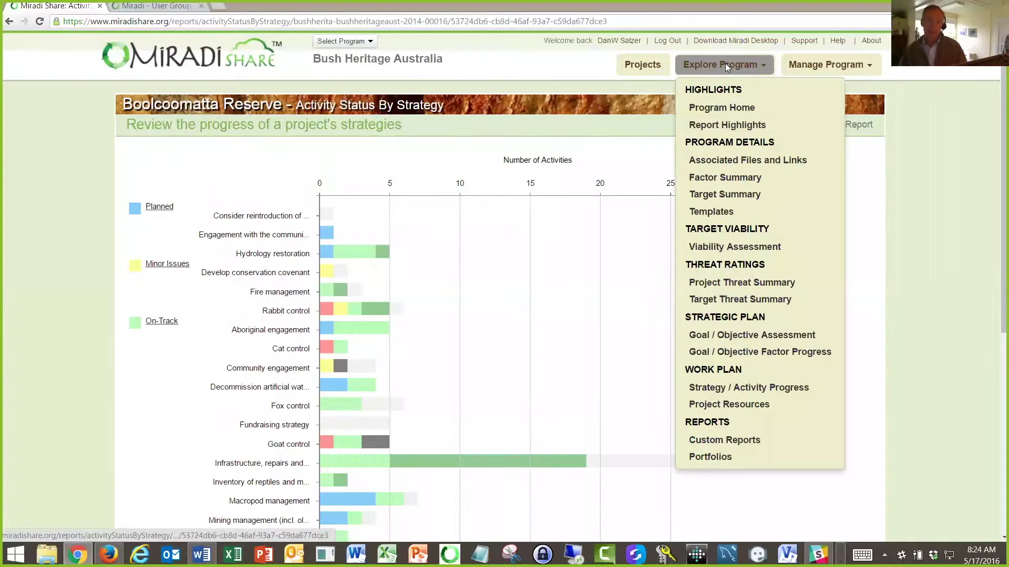
pyautogui.click(747, 284)
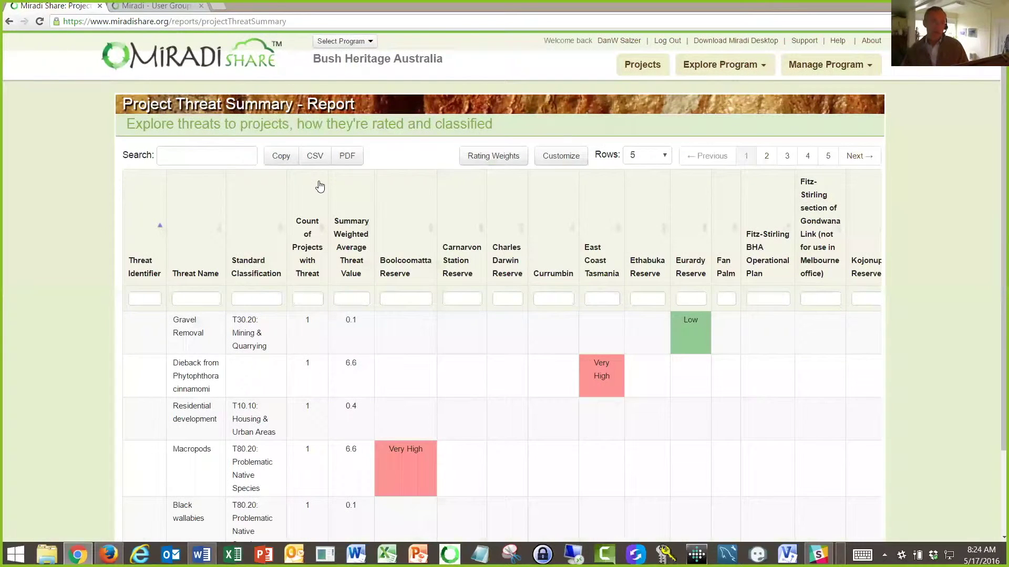
pyautogui.click(319, 186)
pyautogui.click(310, 191)
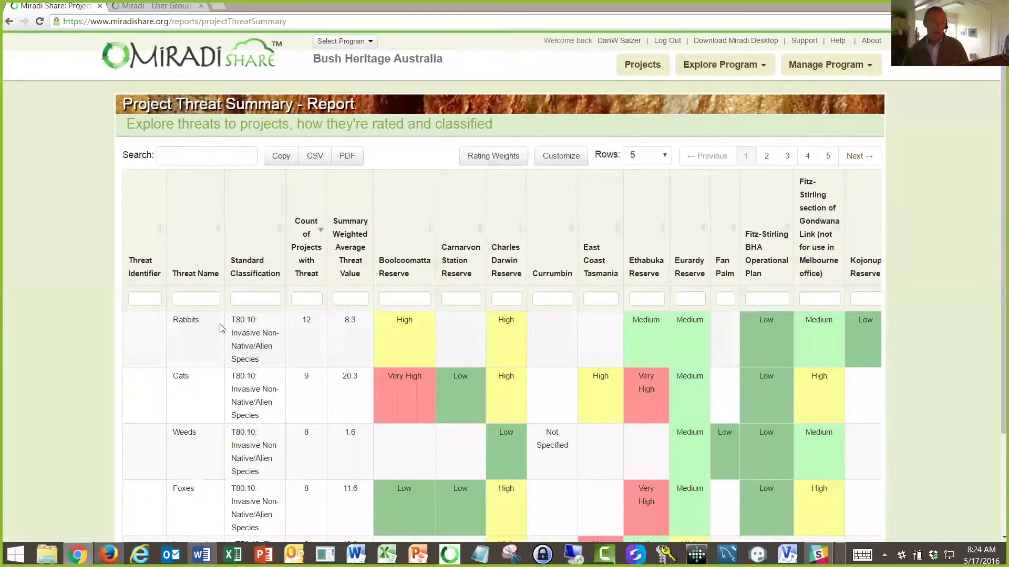
pyautogui.scroll(-1, 222, 329)
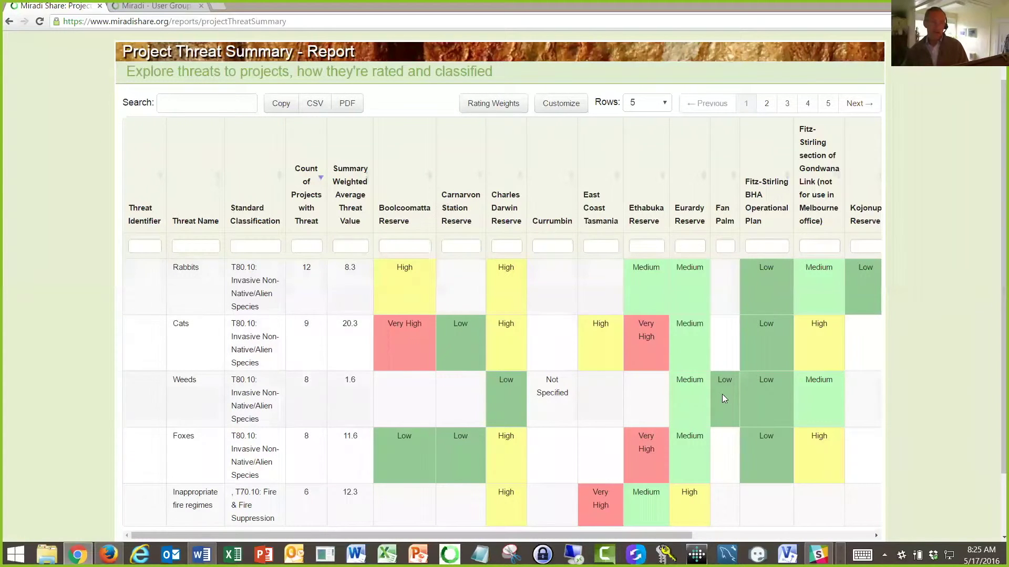
pyautogui.moveTo(662, 537); pyautogui.dragTo(580, 531)
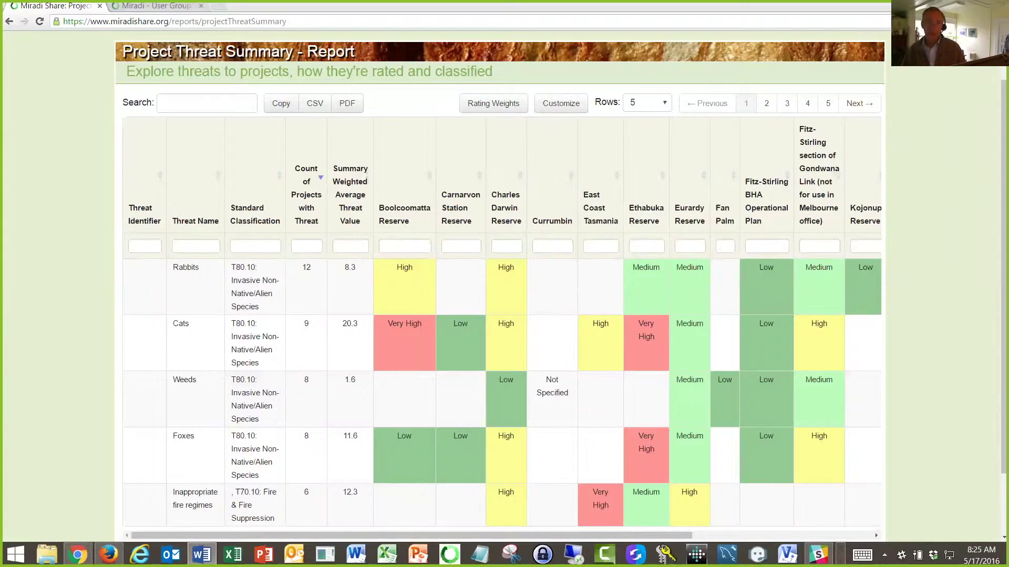
pyautogui.scroll(1, 625, 105)
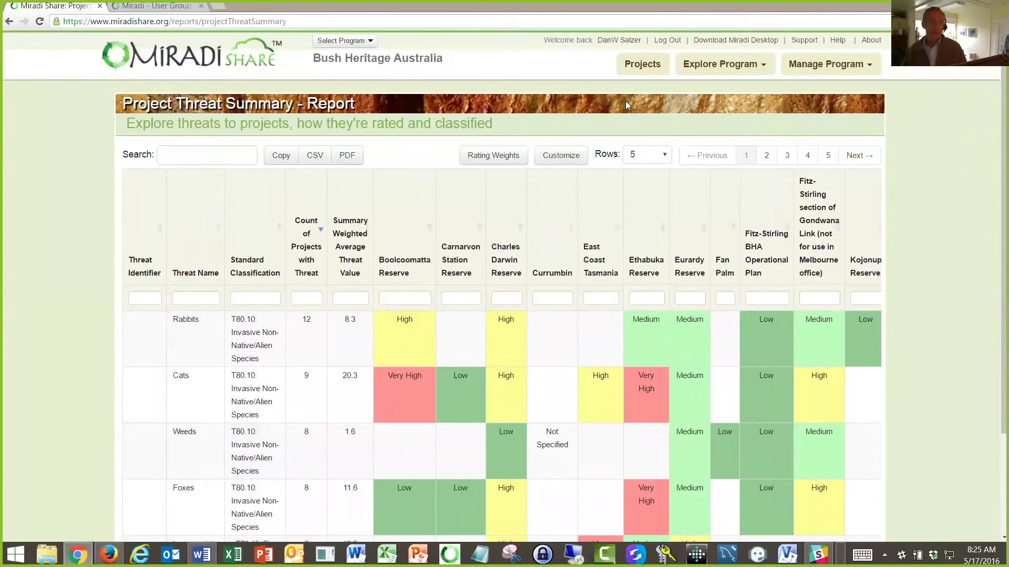
# Set the active program to CAML - The Conservation Actions & Measures Archetypes Library and open its 4.1 Detection & Arrest - Patrols project.
pyautogui.click(367, 41)
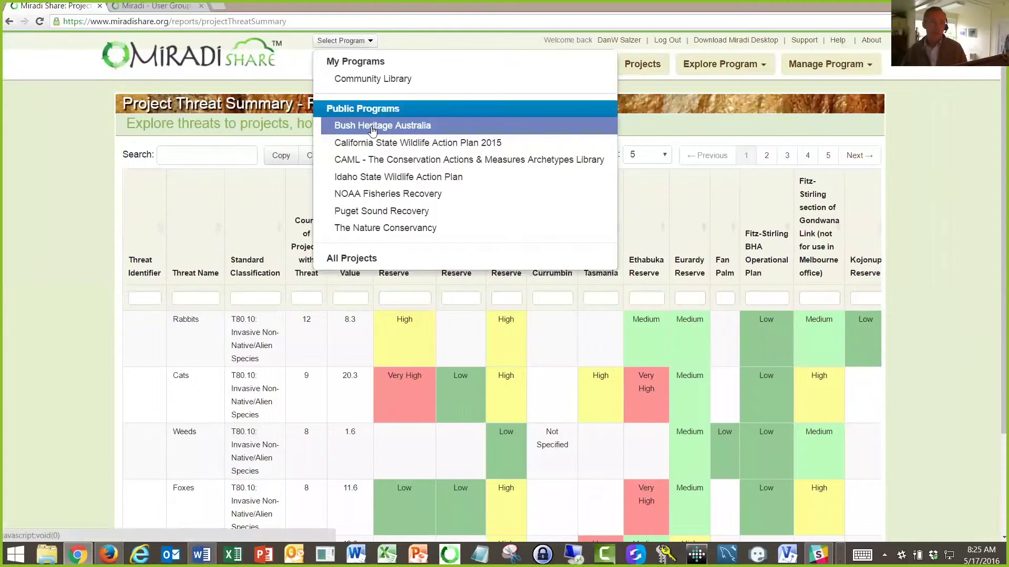
pyautogui.click(371, 152)
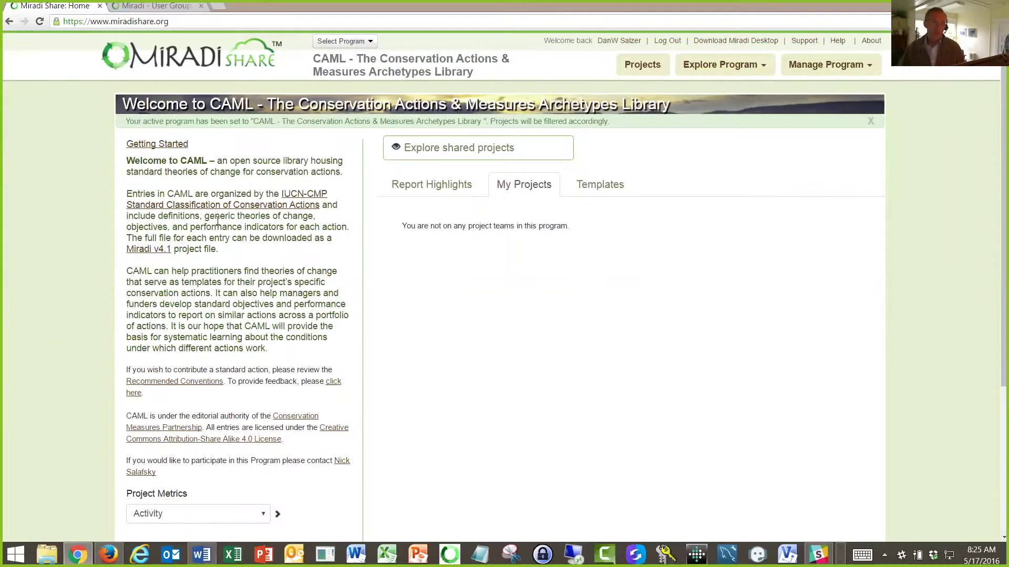
pyautogui.click(650, 65)
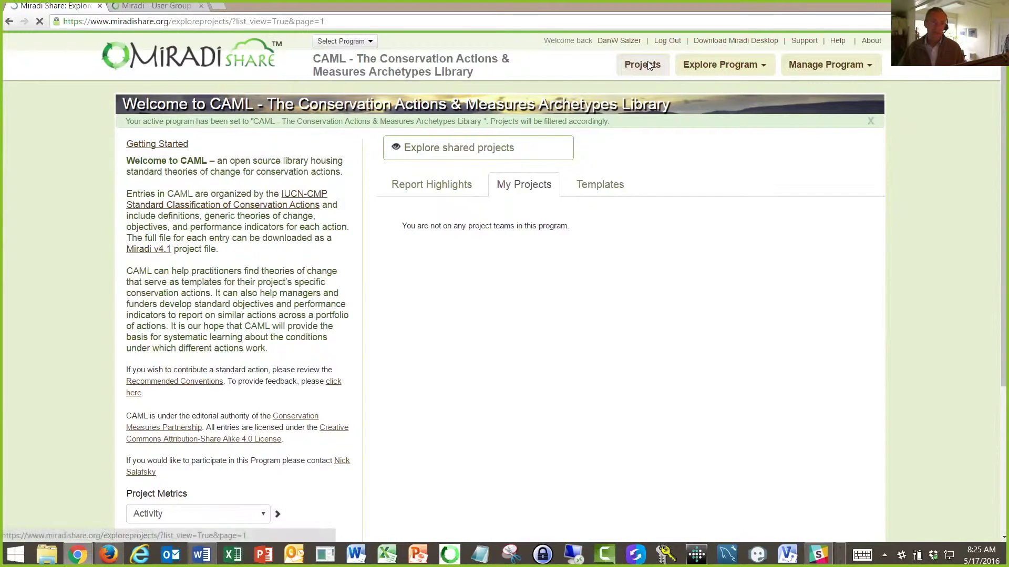
pyautogui.scroll(-2, 327, 329)
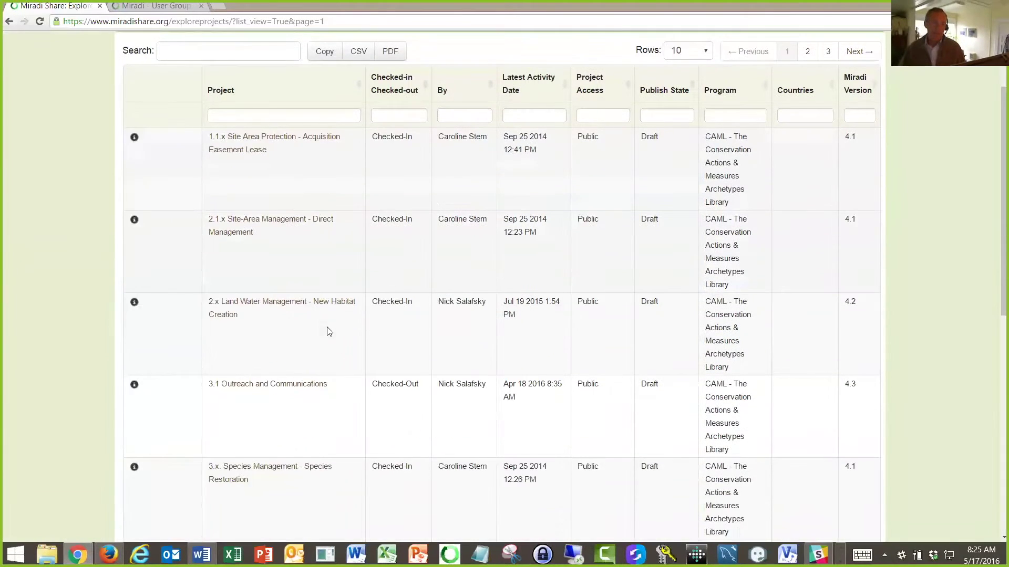
pyautogui.scroll(-3, 327, 331)
pyautogui.click(287, 393)
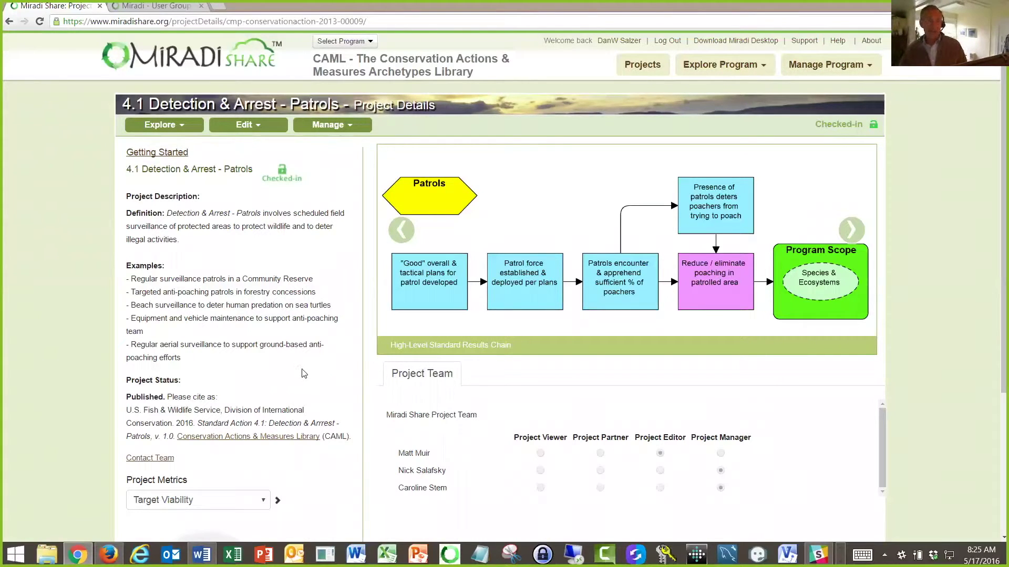
# View the Patrols project's High-Level Standard and Standard results chain diagrams, closing each one after viewing.
pyautogui.click(184, 129)
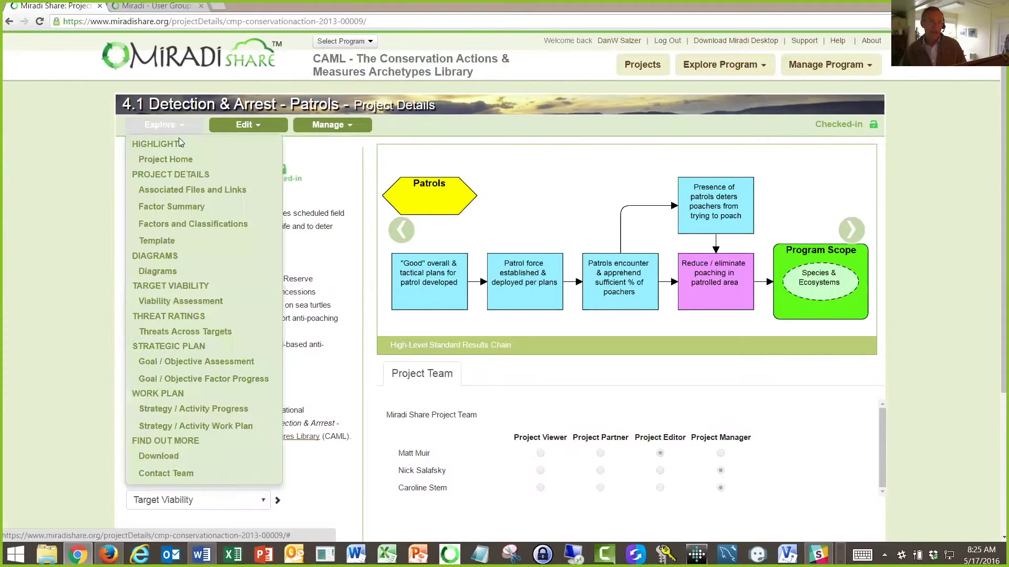
pyautogui.click(156, 271)
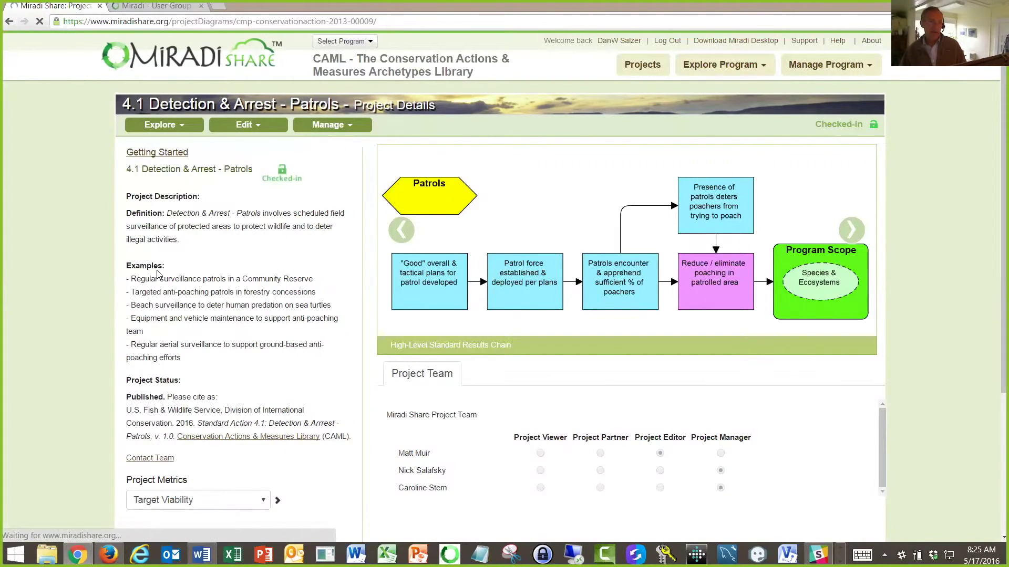
pyautogui.click(270, 164)
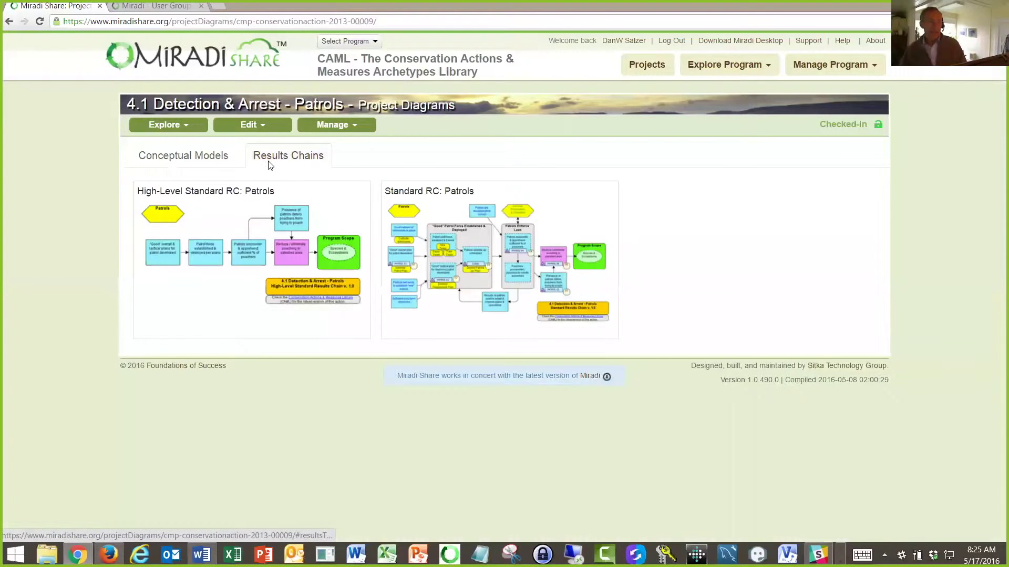
pyautogui.click(193, 206)
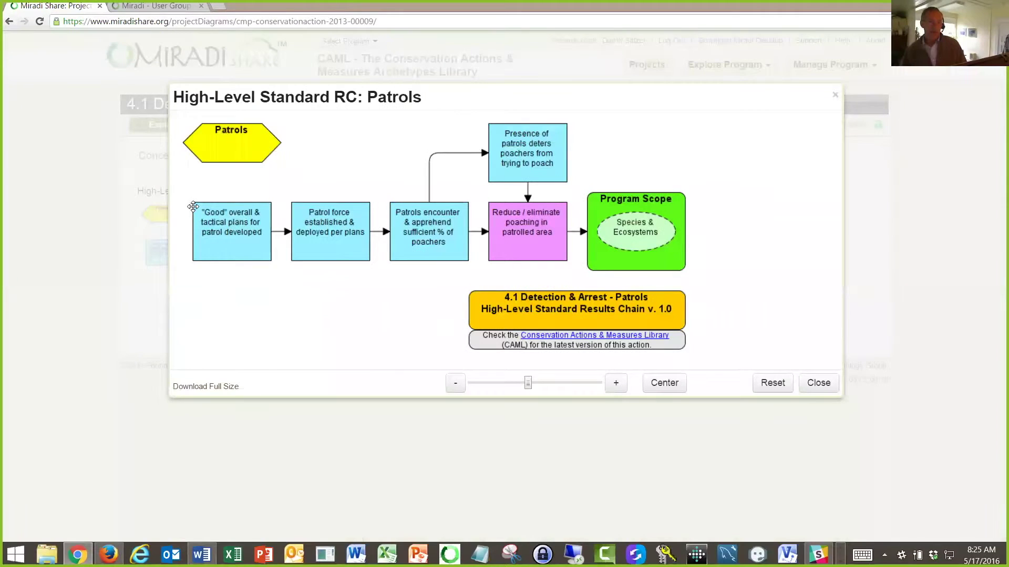
pyautogui.click(818, 383)
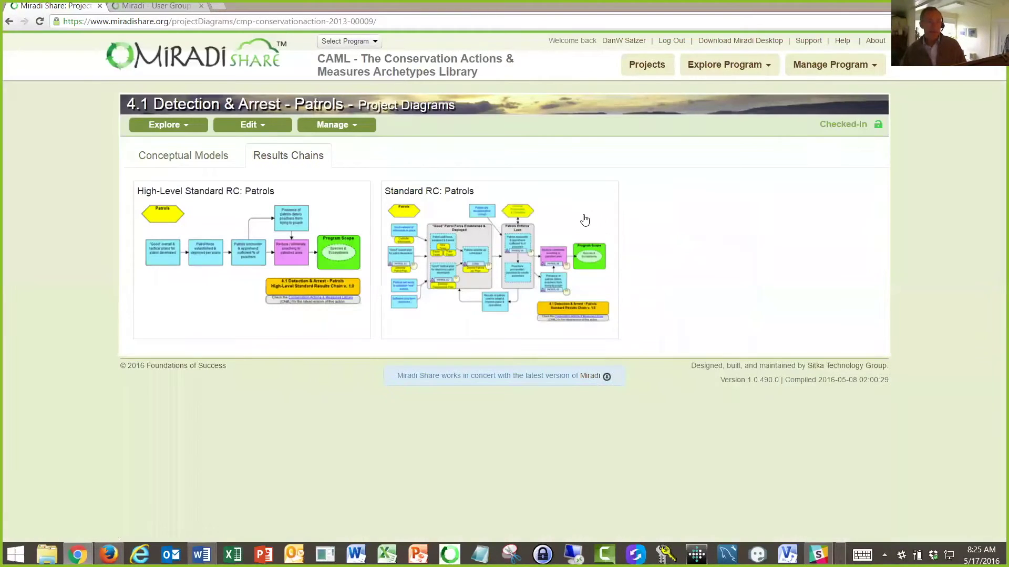
pyautogui.click(585, 218)
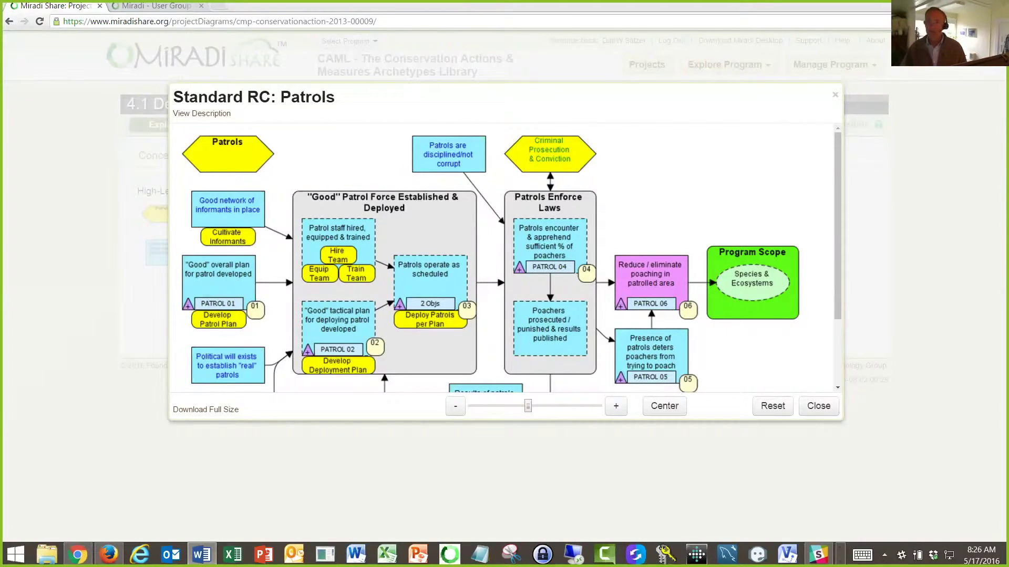
pyautogui.click(817, 406)
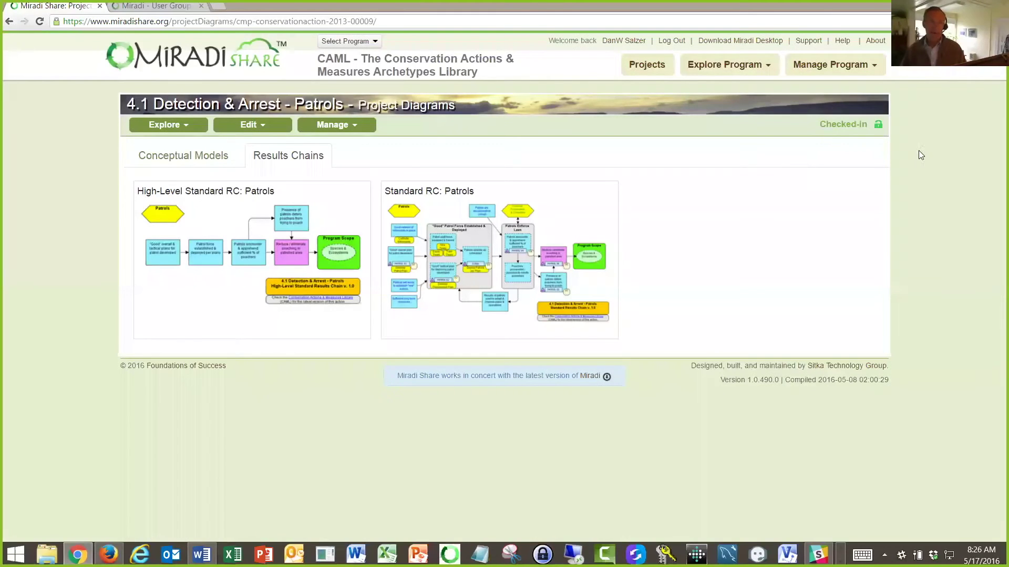
# Switch to the Miradi website and open the February 2016 User Group Meeting Archive from its Community page.
pyautogui.click(164, 7)
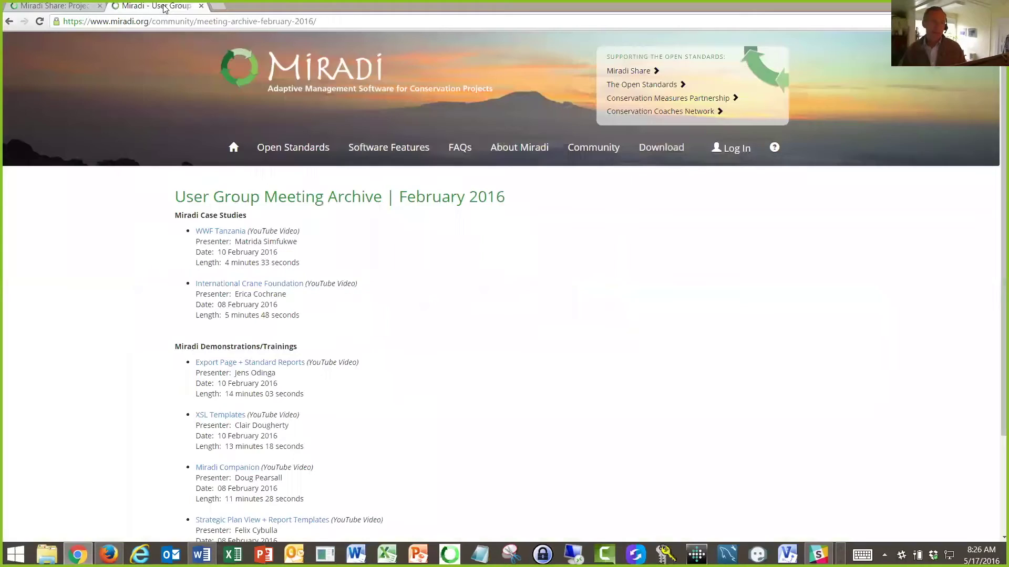
pyautogui.click(281, 65)
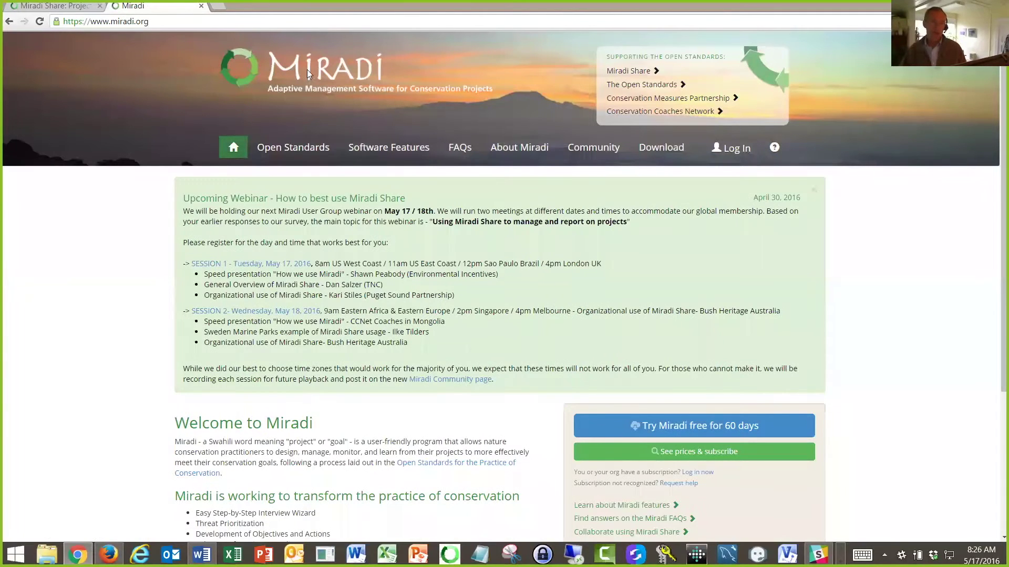
pyautogui.click(590, 150)
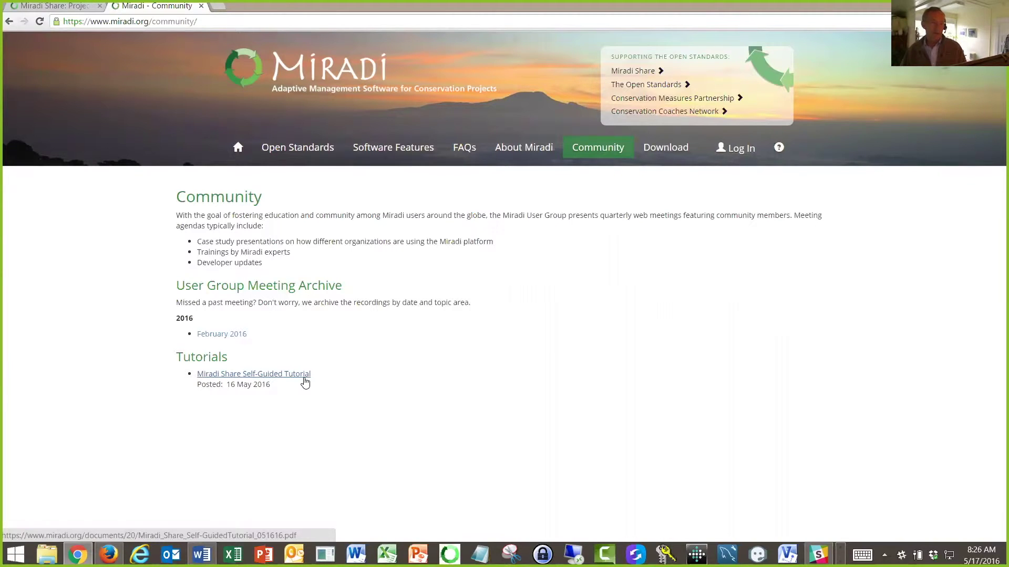
pyautogui.click(238, 333)
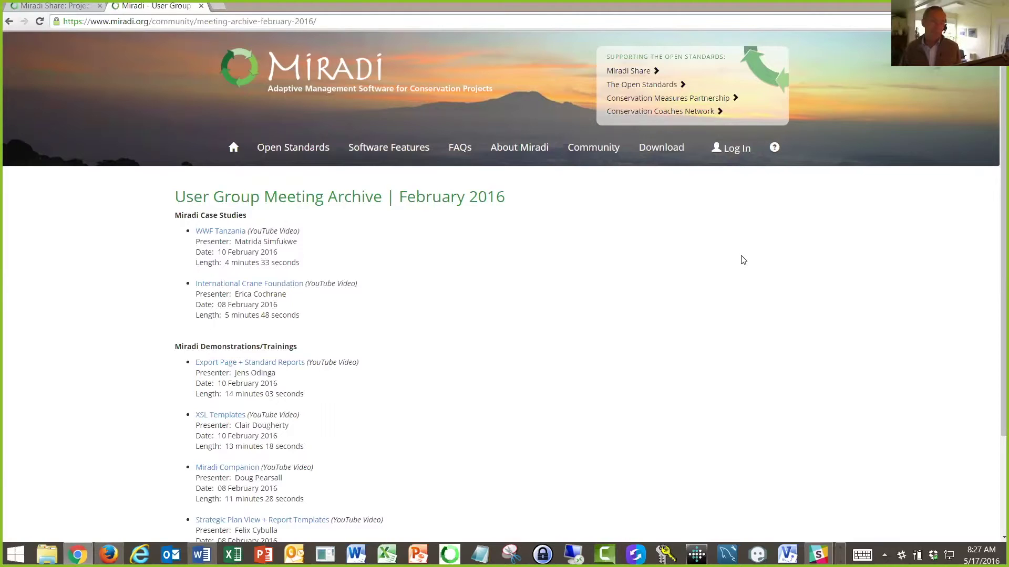
# Look through the February 2016 meeting archive, return to Miradi Share, and set the active program to Bush Heritage Australia.
pyautogui.scroll(-2, 738, 306)
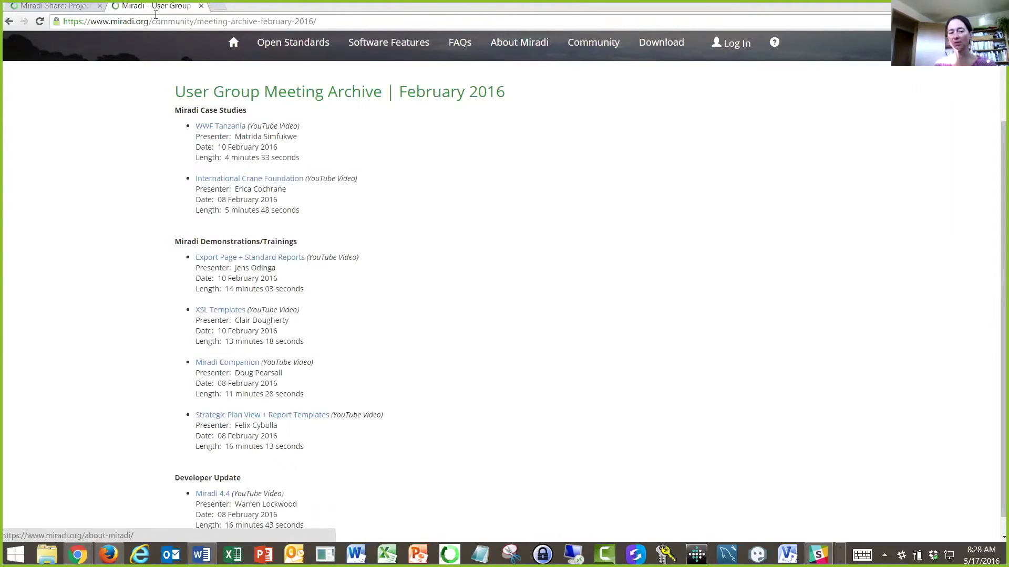
pyautogui.click(53, 7)
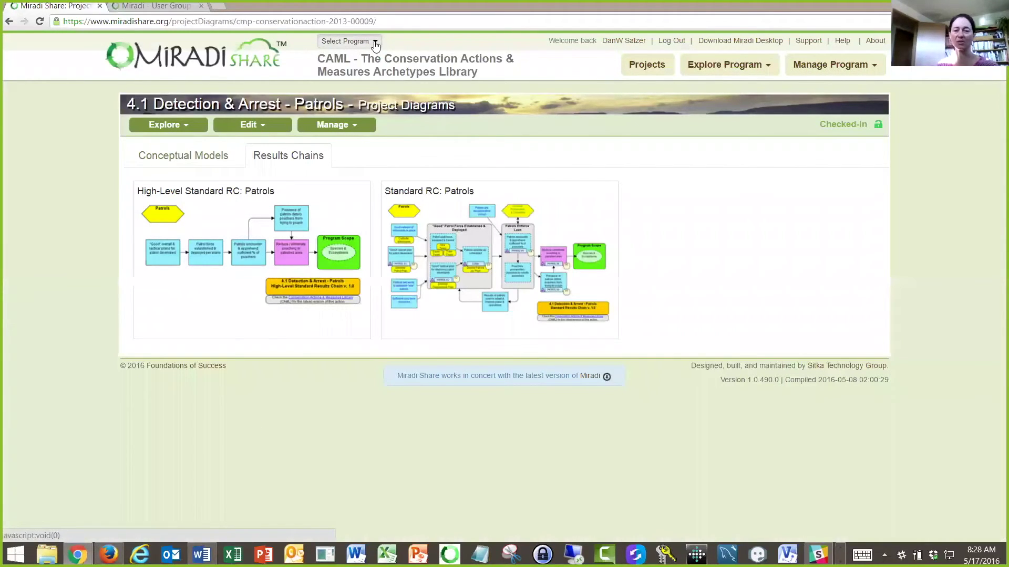
pyautogui.click(376, 42)
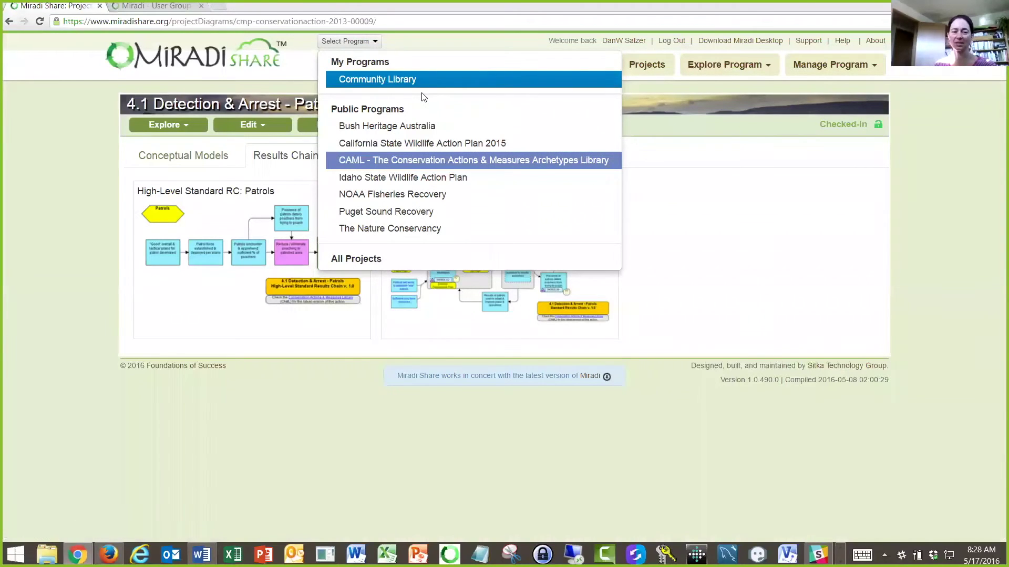
pyautogui.click(381, 125)
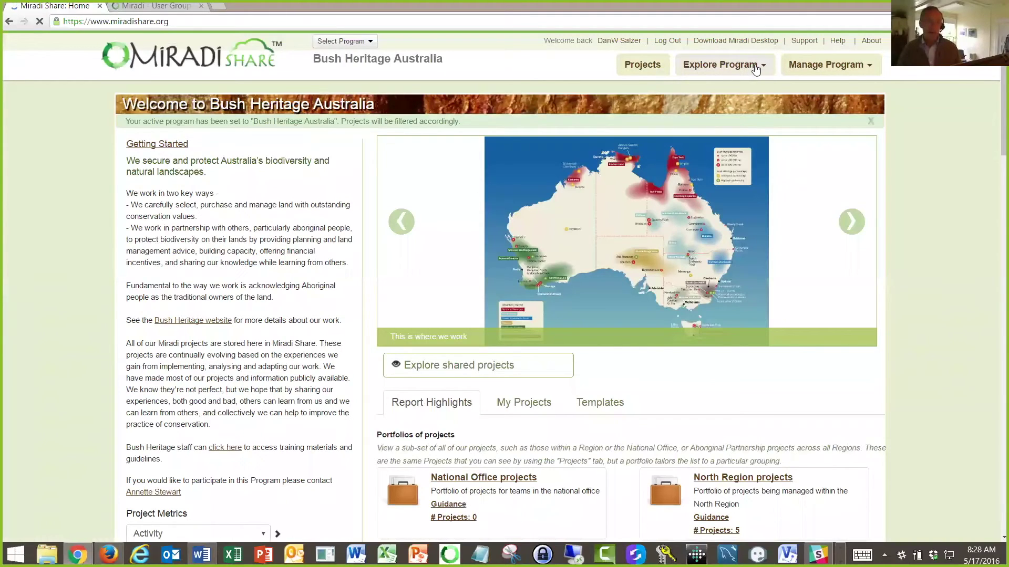
# Open the program's Strategy / Activity Progress report and view it as a chart of strategy status by project.
pyautogui.click(721, 65)
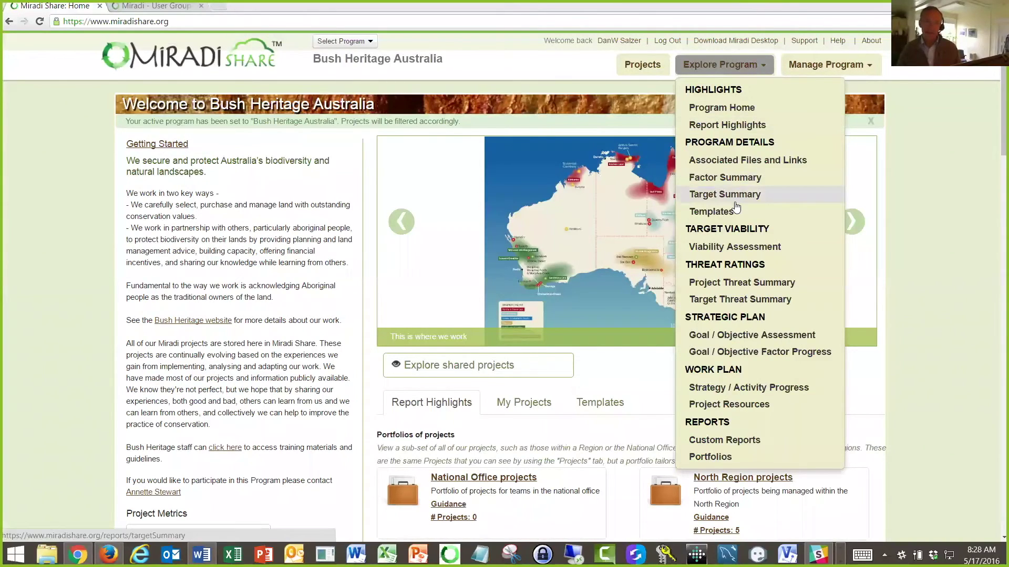
pyautogui.click(770, 388)
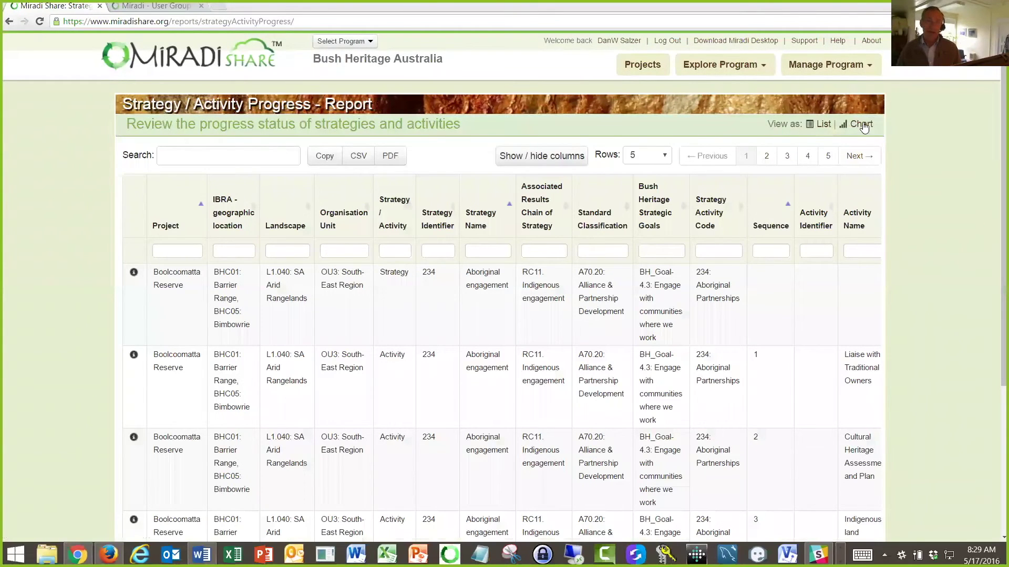
pyautogui.click(862, 125)
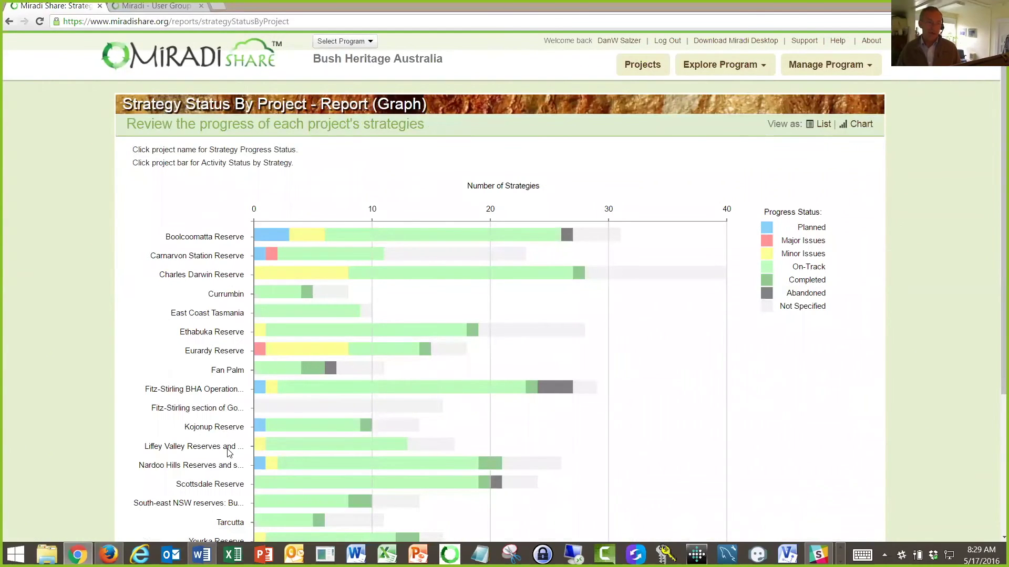
# Bring up the list of report pages available for exploring the Bush Heritage Australia program.
pyautogui.click(751, 66)
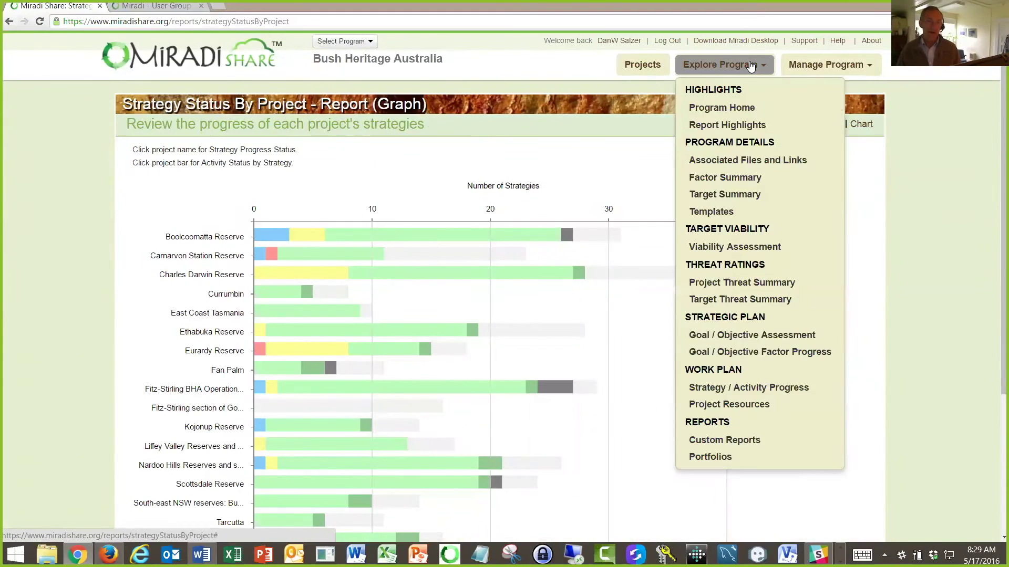